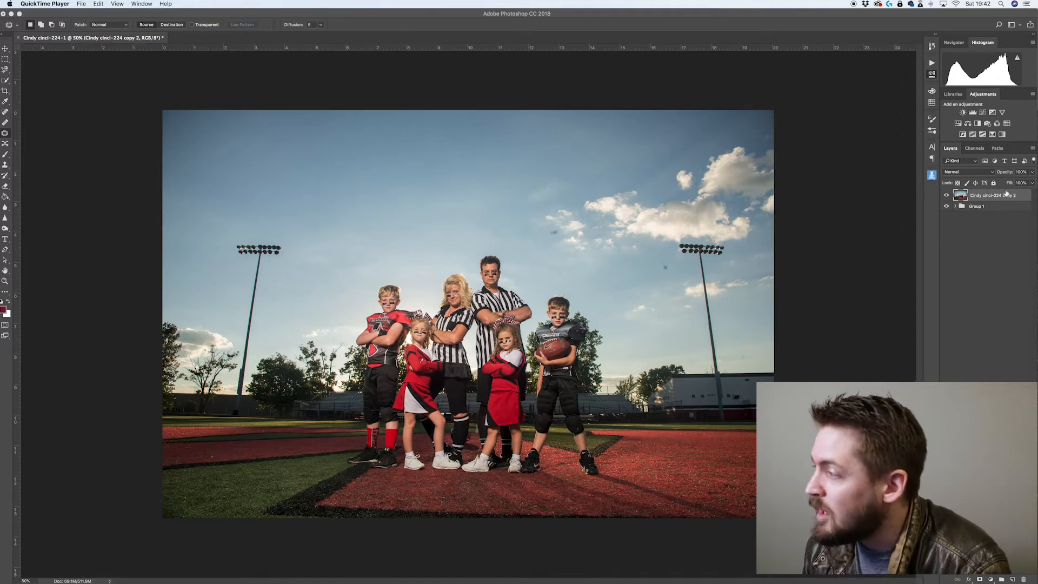
# Toggle the top layer's visibility off and on to compare it with the layers below
pyautogui.click(946, 197)
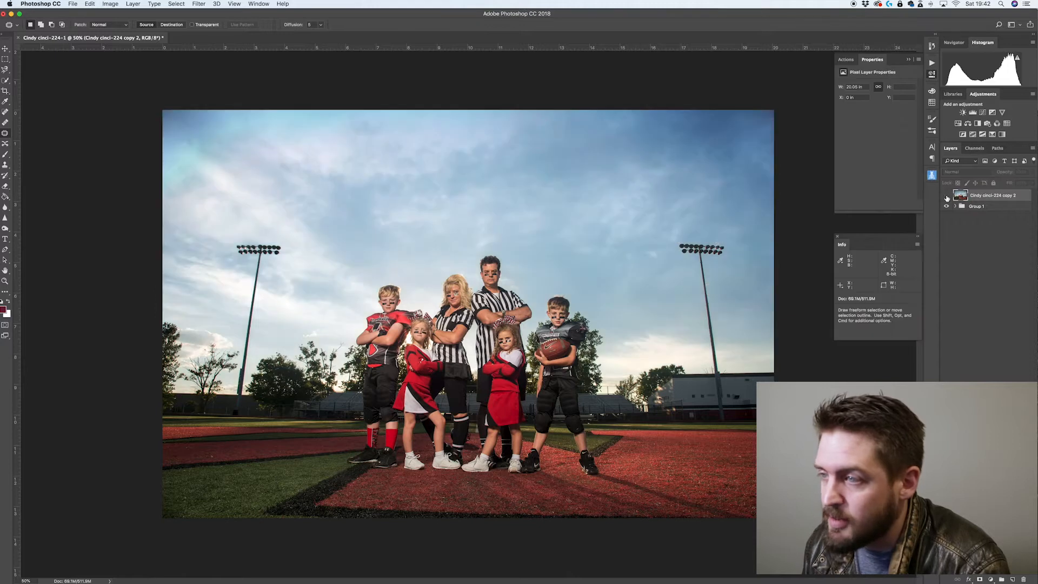
pyautogui.click(946, 196)
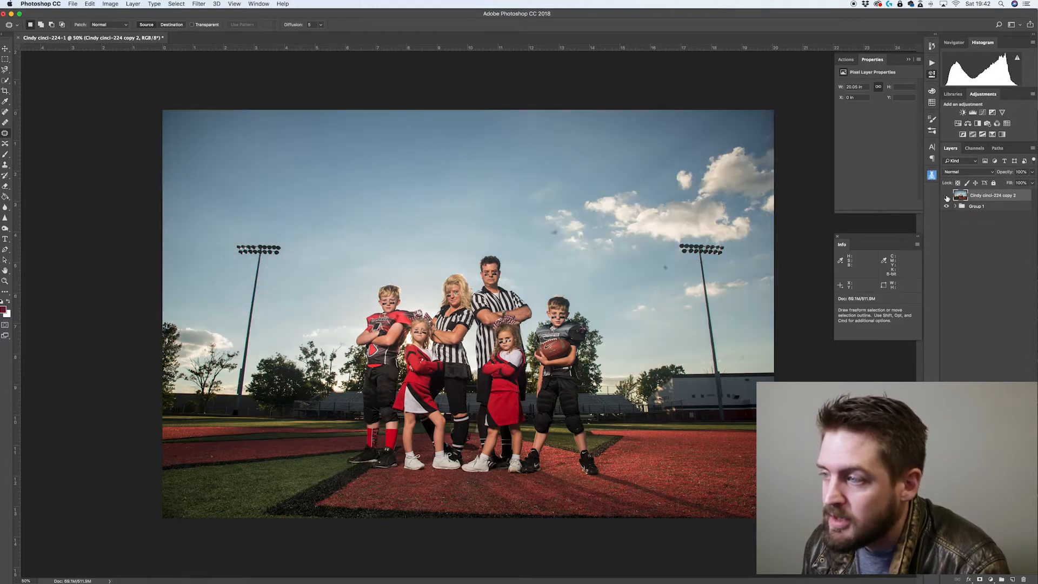
pyautogui.click(946, 197)
pyautogui.click(946, 196)
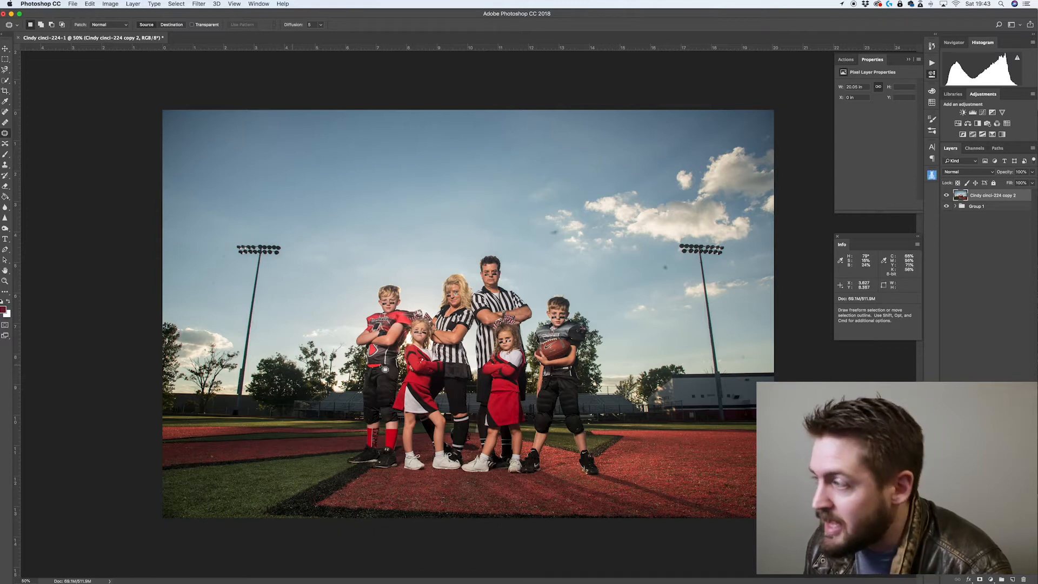
# Open the Channels panel and view the Red, Green and Blue channels one at a time
pyautogui.click(975, 148)
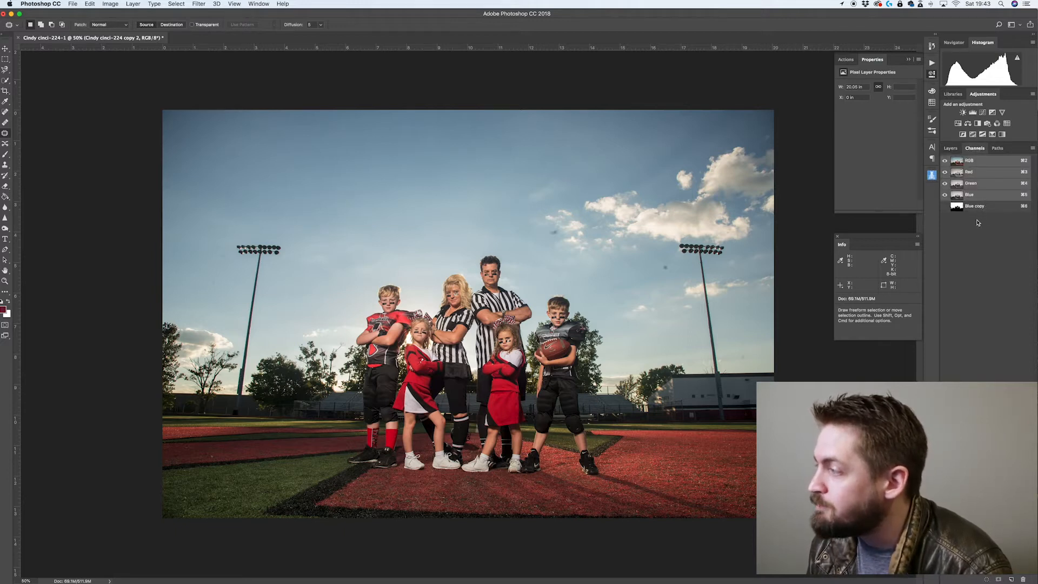
pyautogui.click(969, 172)
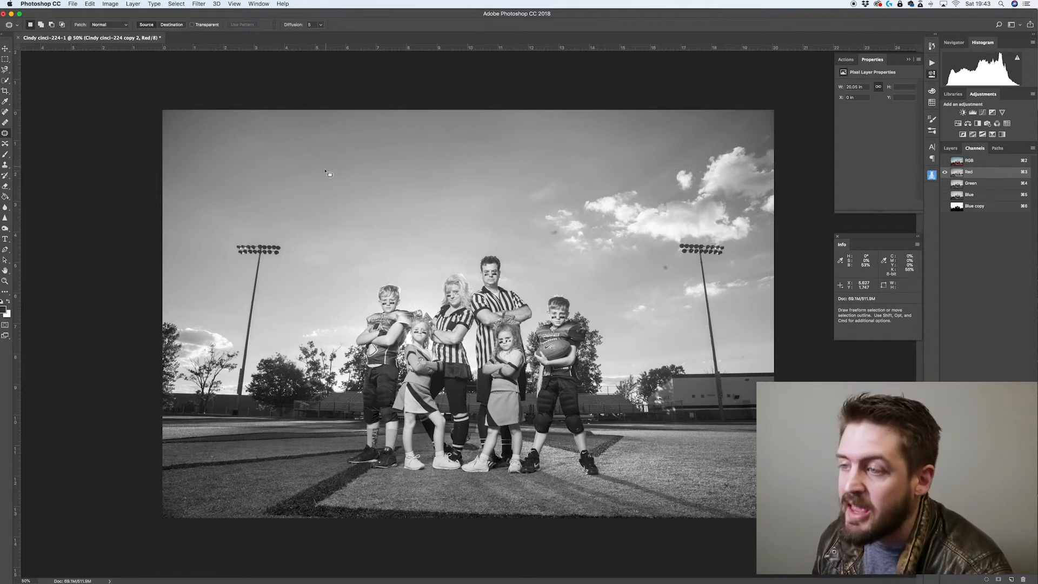
pyautogui.click(970, 184)
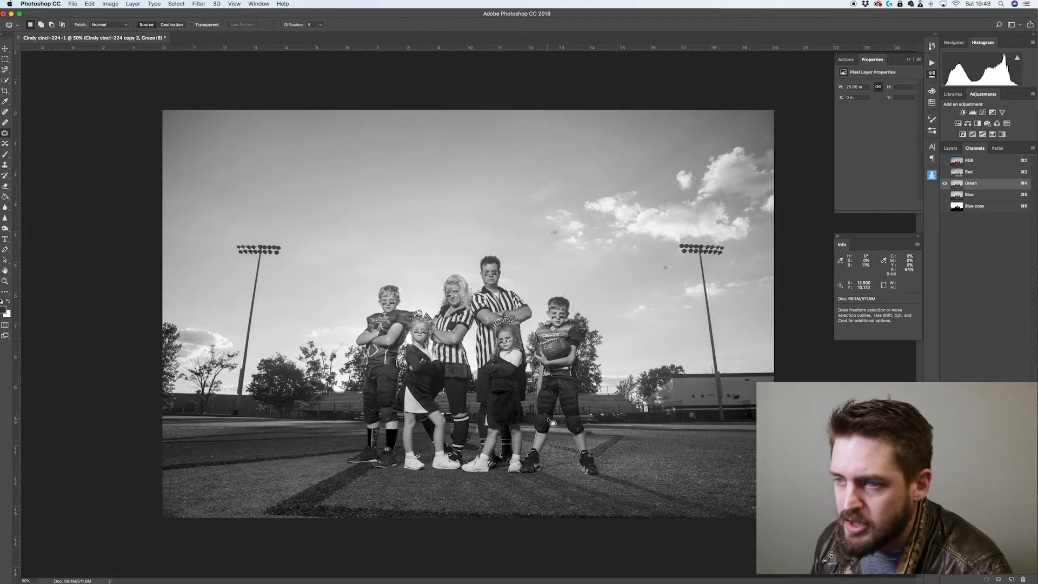
pyautogui.click(976, 196)
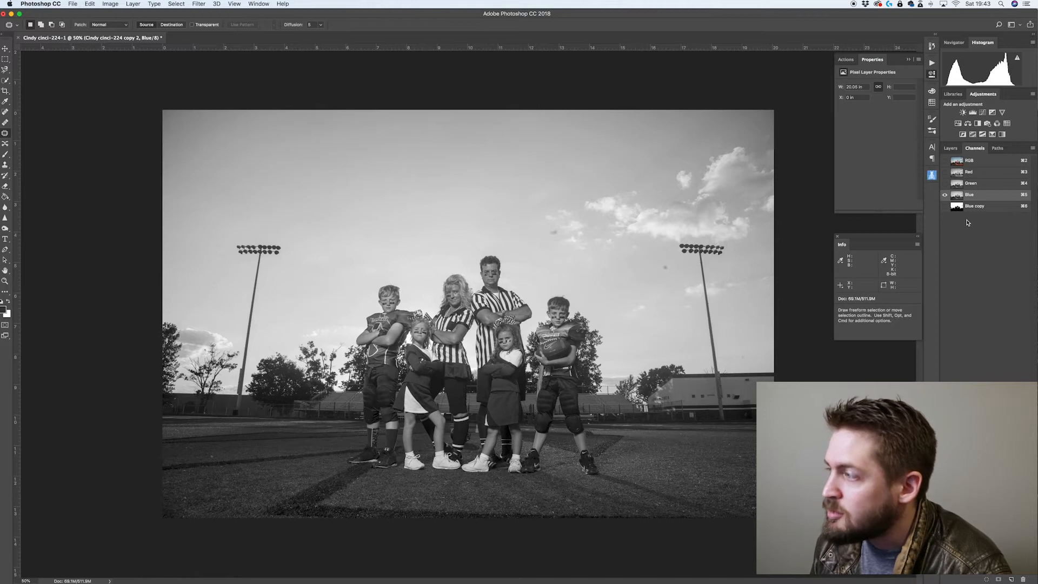
# Duplicate the Blue channel as Blue copy 2
pyautogui.rightClick(975, 196)
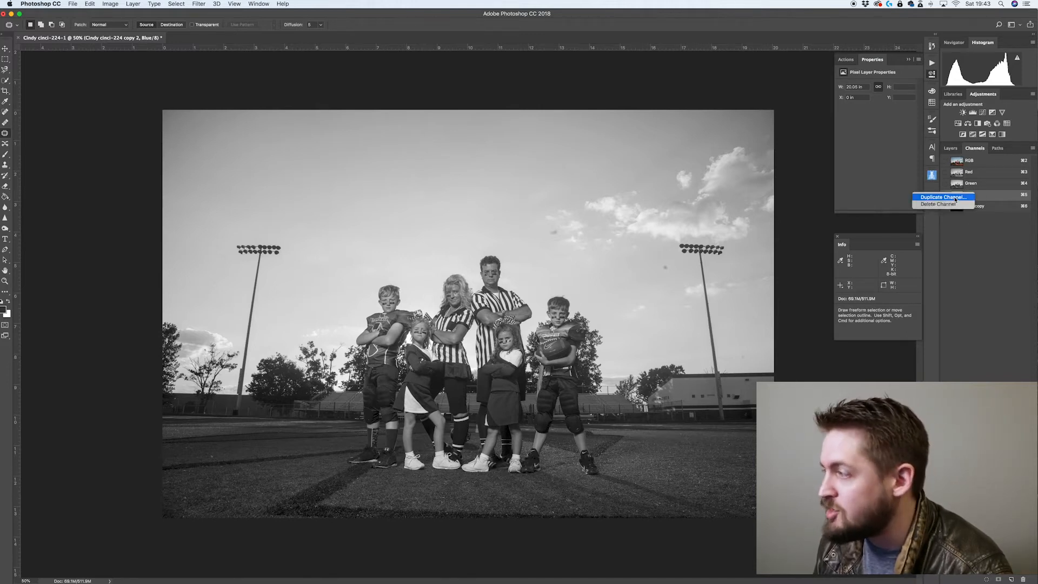
pyautogui.click(954, 198)
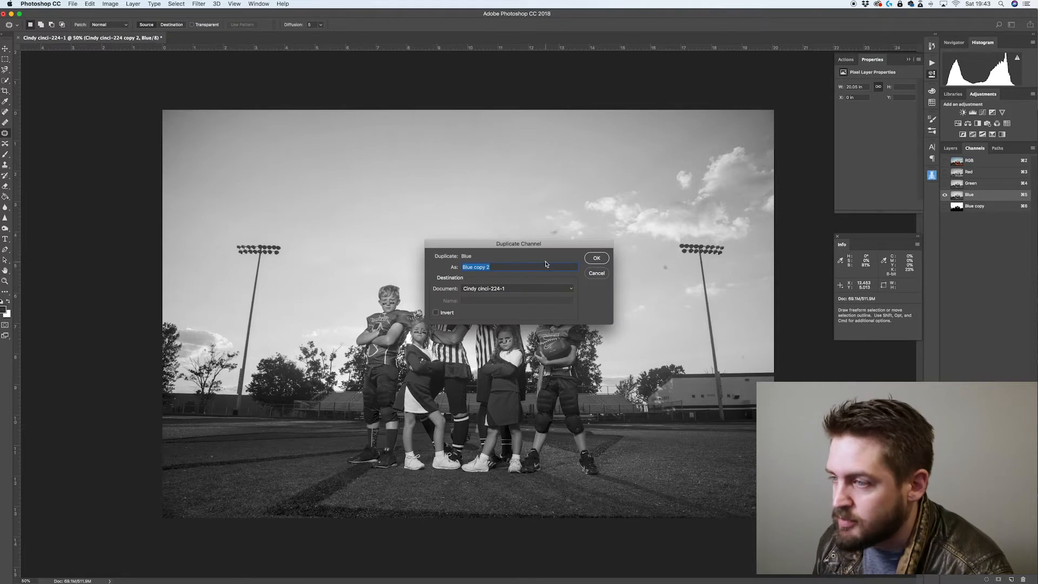
pyautogui.click(597, 259)
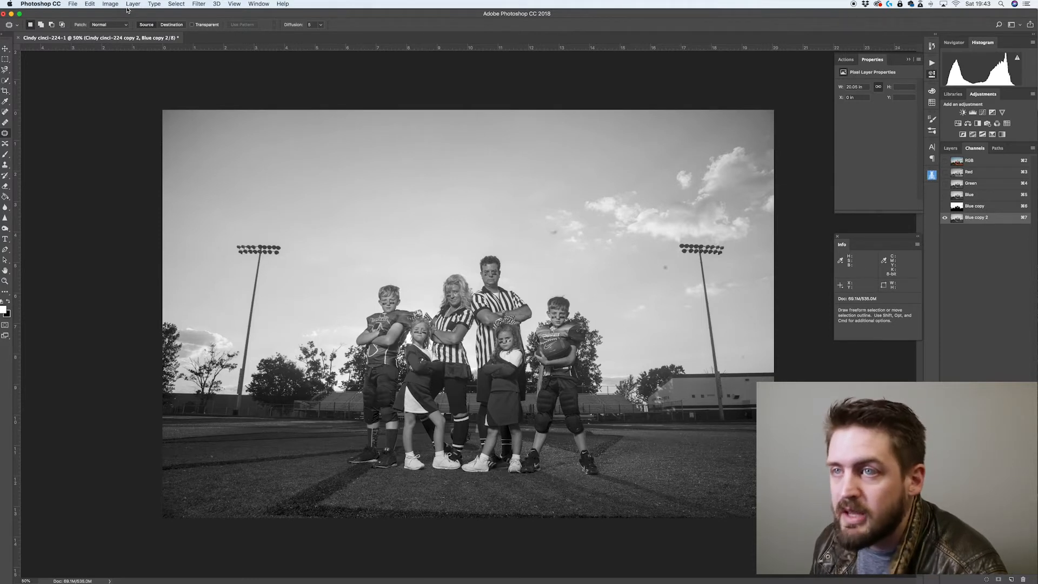
# Apply Curves to Blue copy 2, moving the black and white points inward and bending the curve for strong contrast
pyautogui.click(110, 3)
pyautogui.moveTo(152, 27)
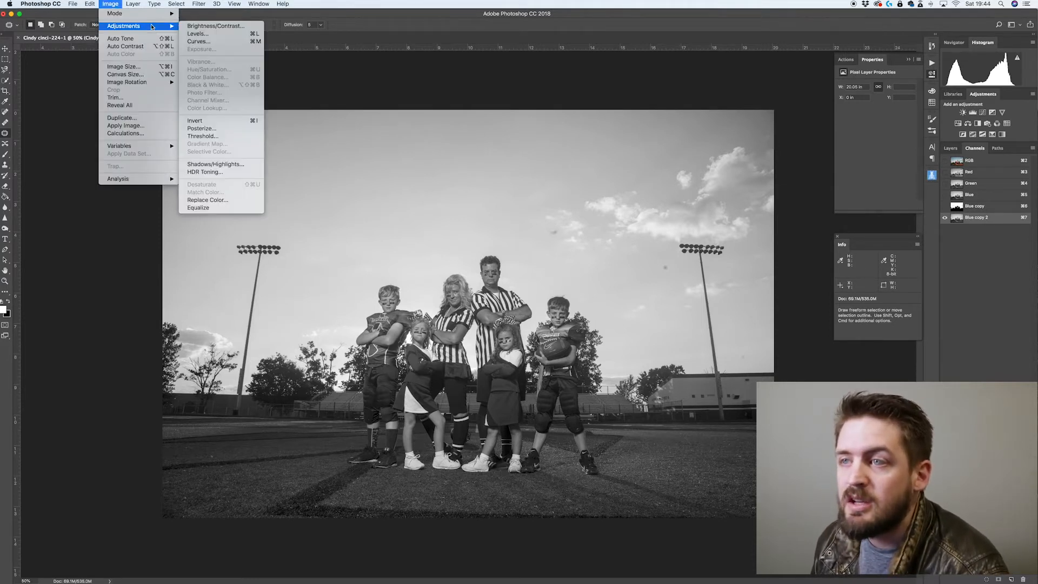
pyautogui.click(220, 42)
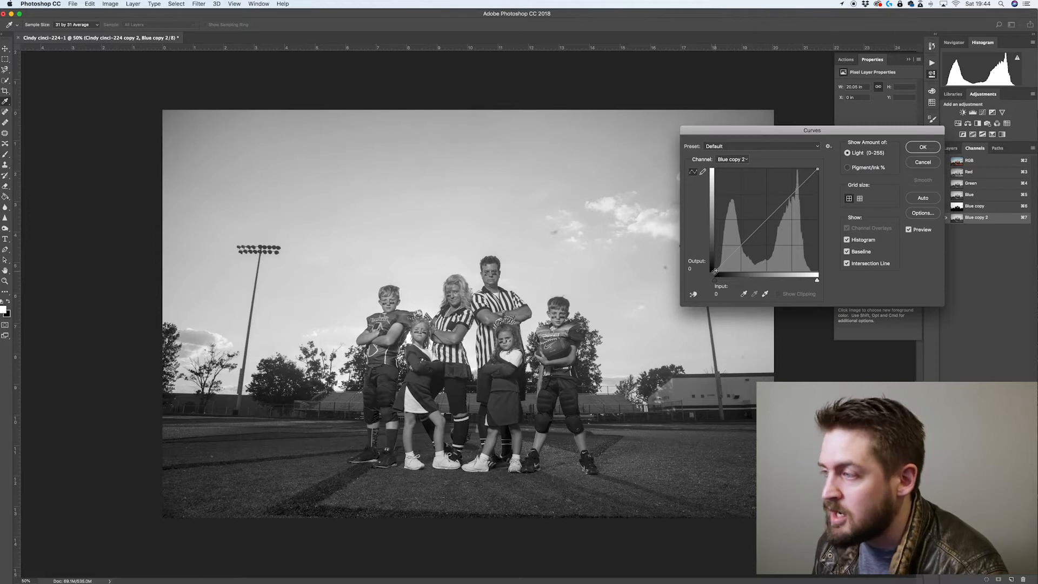
pyautogui.moveTo(714, 271); pyautogui.dragTo(738, 278)
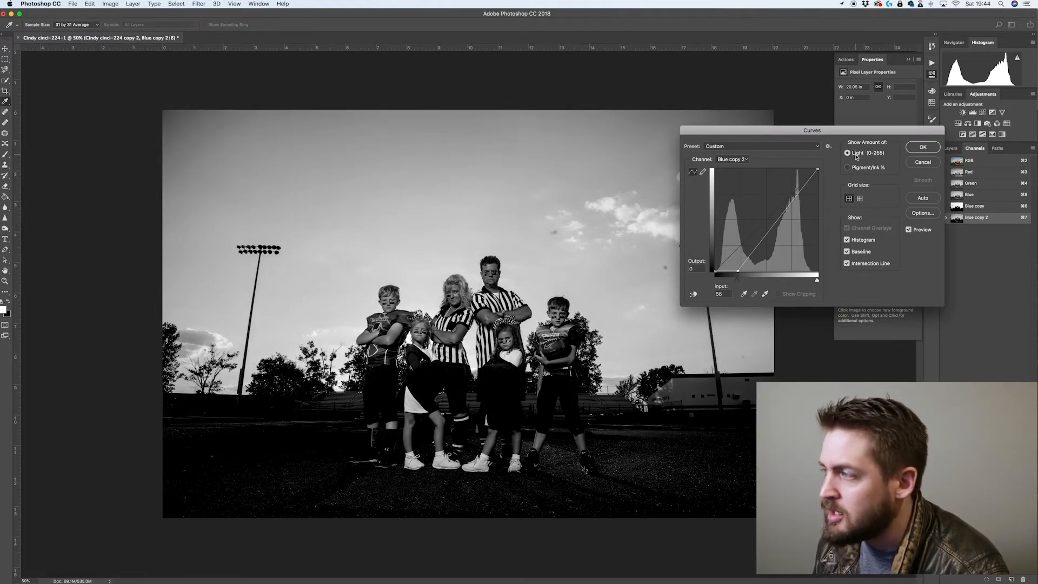
pyautogui.moveTo(817, 169); pyautogui.dragTo(791, 170)
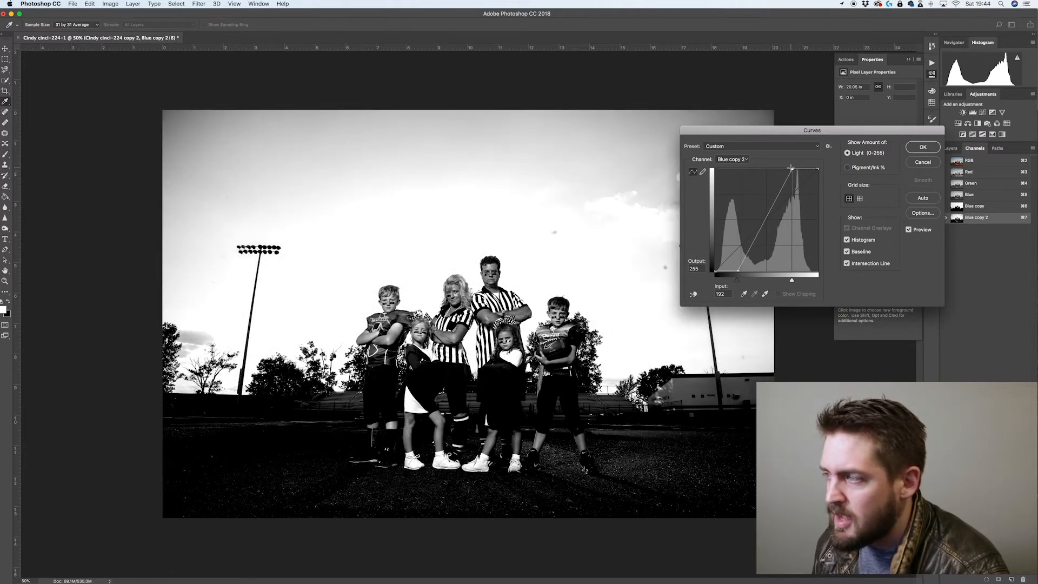
pyautogui.moveTo(777, 195); pyautogui.dragTo(778, 184)
pyautogui.moveTo(741, 253); pyautogui.dragTo(752, 255)
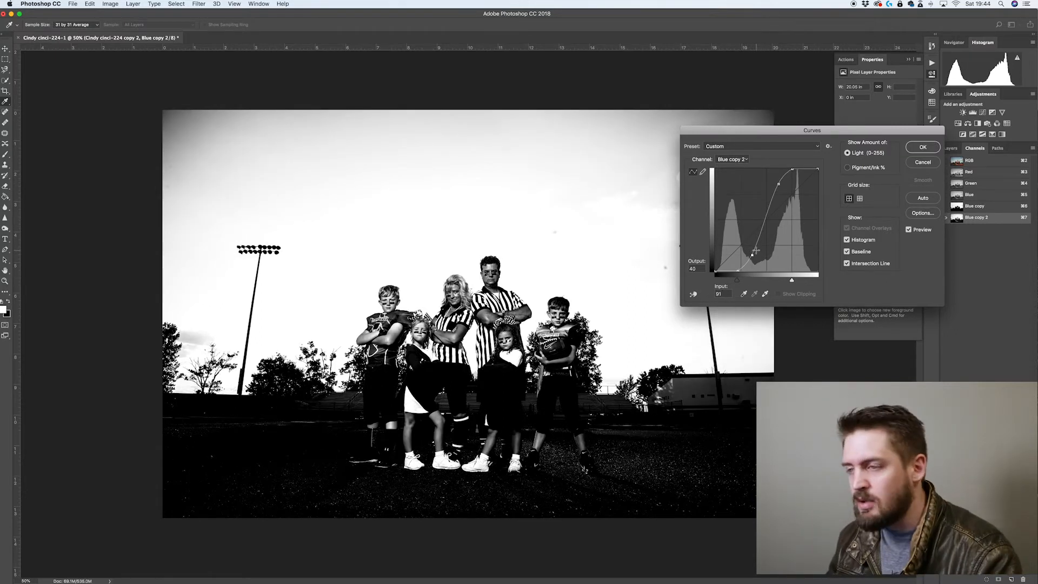
pyautogui.click(917, 149)
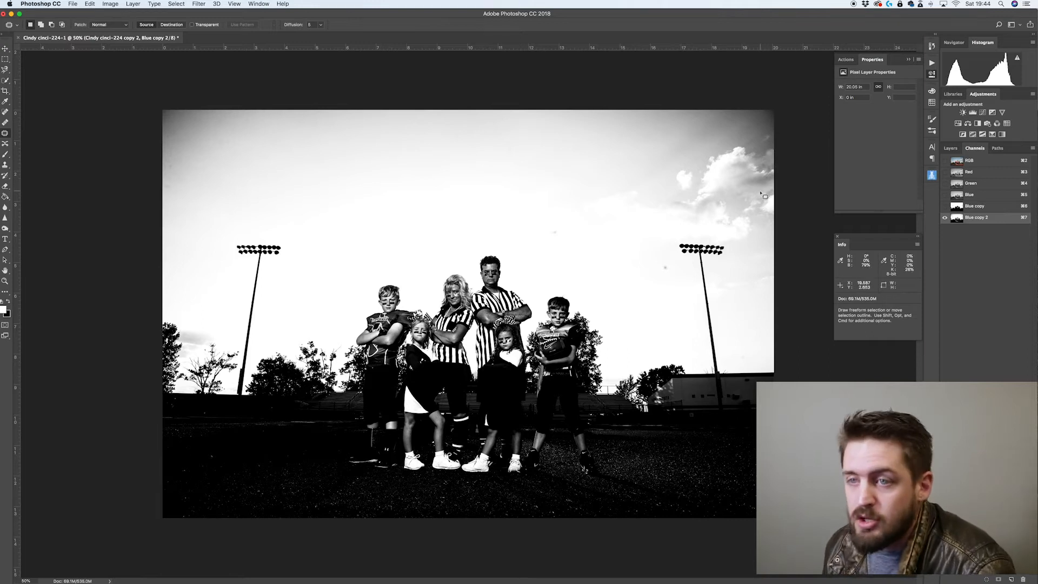
# Switch to the Dodge tool in Highlights range, enlarge the brush and lighten the upper sky
pyautogui.click(5, 229)
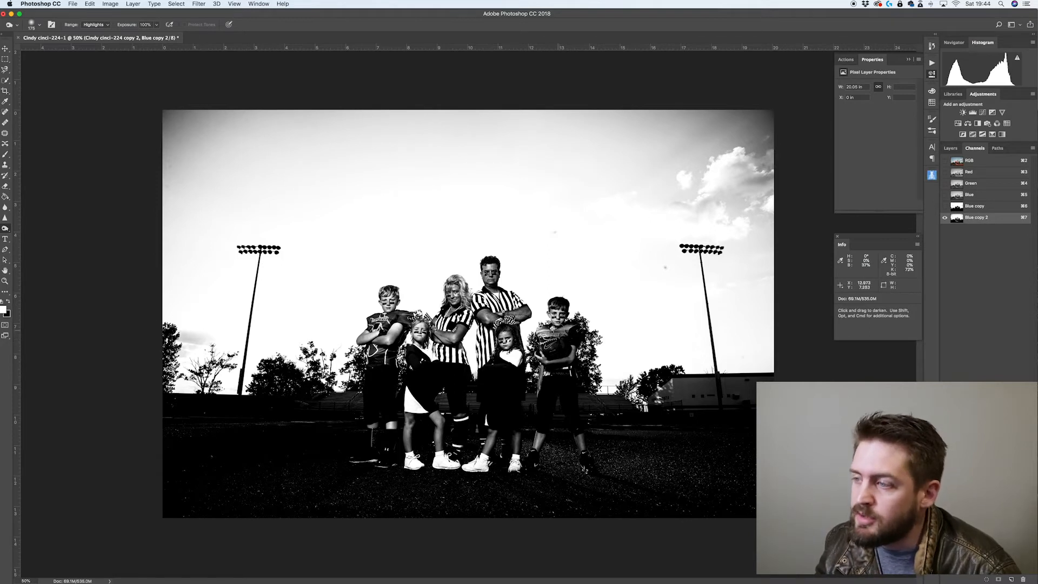
pyautogui.press('alt')
pyautogui.moveTo(560, 333)
pyautogui.mouseDown()
pyautogui.moveTo(552, 344)
pyautogui.moveTo(560, 336)
pyautogui.mouseUp()
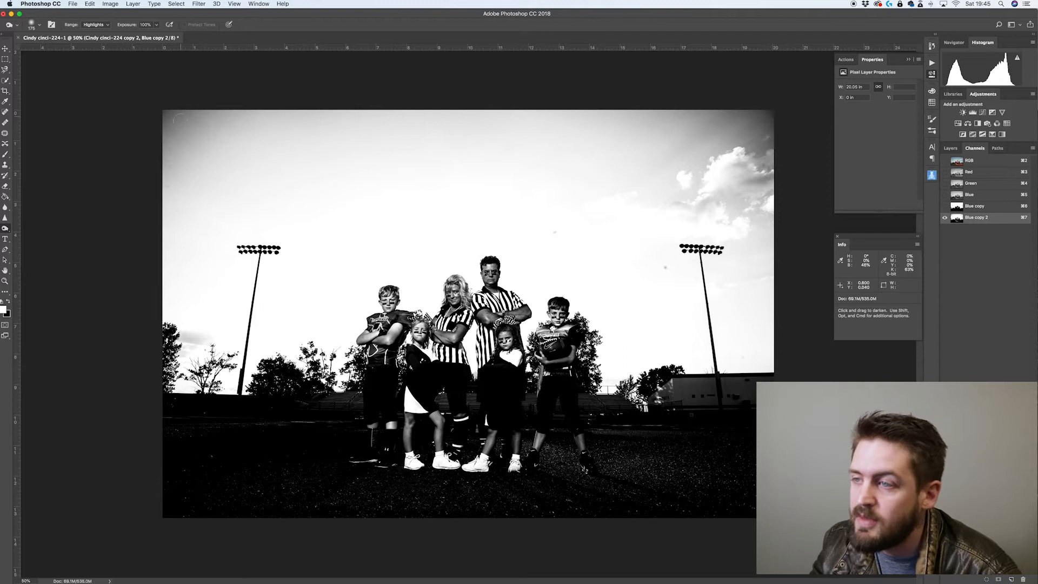
pyautogui.press(']')
pyautogui.press(']')
pyautogui.press(']')
pyautogui.press(']')
pyautogui.press(']')
pyautogui.press(']')
pyautogui.moveTo(292, 127)
pyautogui.mouseDown()
pyautogui.moveTo(189, 180)
pyautogui.moveTo(273, 167)
pyautogui.moveTo(278, 155)
pyautogui.moveTo(220, 181)
pyautogui.moveTo(285, 141)
pyautogui.moveTo(186, 171)
pyautogui.moveTo(197, 133)
pyautogui.moveTo(175, 120)
pyautogui.moveTo(357, 125)
pyautogui.moveTo(481, 185)
pyautogui.mouseUp()
# Dodge the rest of the sky to white, undoing two strokes and repainting along the left edge
pyautogui.press('alt')
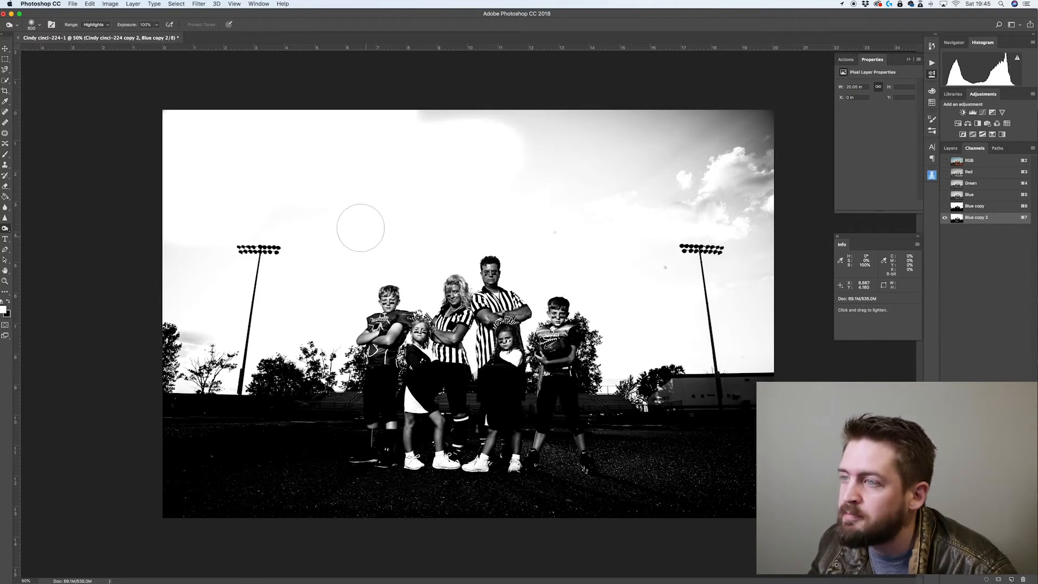
pyautogui.moveTo(378, 169)
pyautogui.mouseDown()
pyautogui.moveTo(382, 135)
pyautogui.moveTo(561, 114)
pyautogui.moveTo(597, 119)
pyautogui.moveTo(488, 134)
pyautogui.moveTo(599, 118)
pyautogui.moveTo(666, 138)
pyautogui.moveTo(675, 161)
pyautogui.moveTo(727, 120)
pyautogui.moveTo(816, 122)
pyautogui.moveTo(742, 124)
pyautogui.moveTo(739, 135)
pyautogui.moveTo(616, 186)
pyautogui.mouseUp()
pyautogui.moveTo(665, 291)
pyautogui.mouseDown()
pyautogui.moveTo(621, 238)
pyautogui.moveTo(690, 186)
pyautogui.moveTo(755, 159)
pyautogui.moveTo(776, 239)
pyautogui.moveTo(755, 232)
pyautogui.mouseUp()
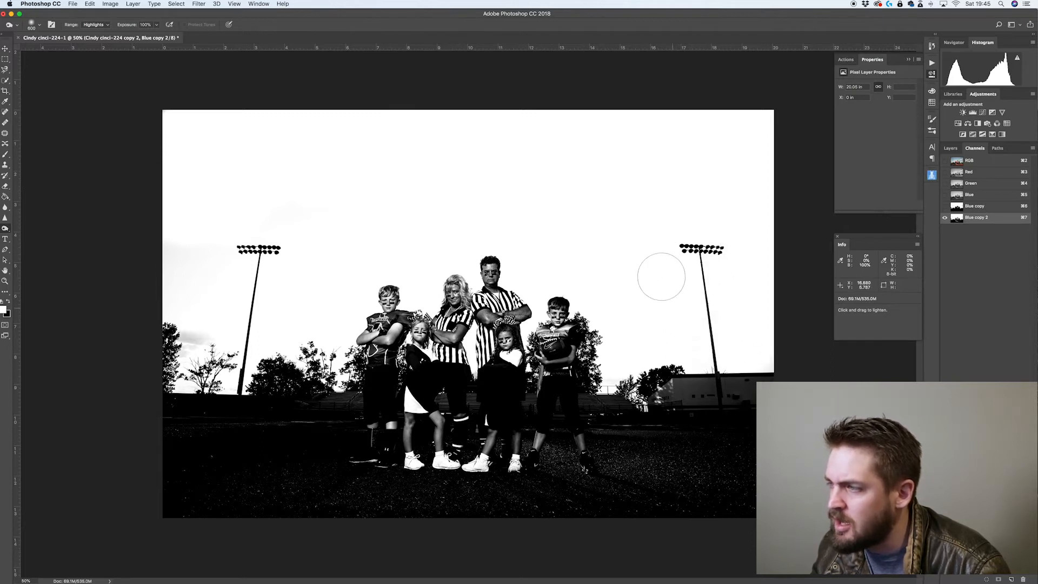
pyautogui.moveTo(203, 300)
pyautogui.mouseDown()
pyautogui.moveTo(176, 285)
pyautogui.moveTo(187, 283)
pyautogui.mouseUp()
pyautogui.press('alt+super+z')
pyautogui.press('alt+super+z')
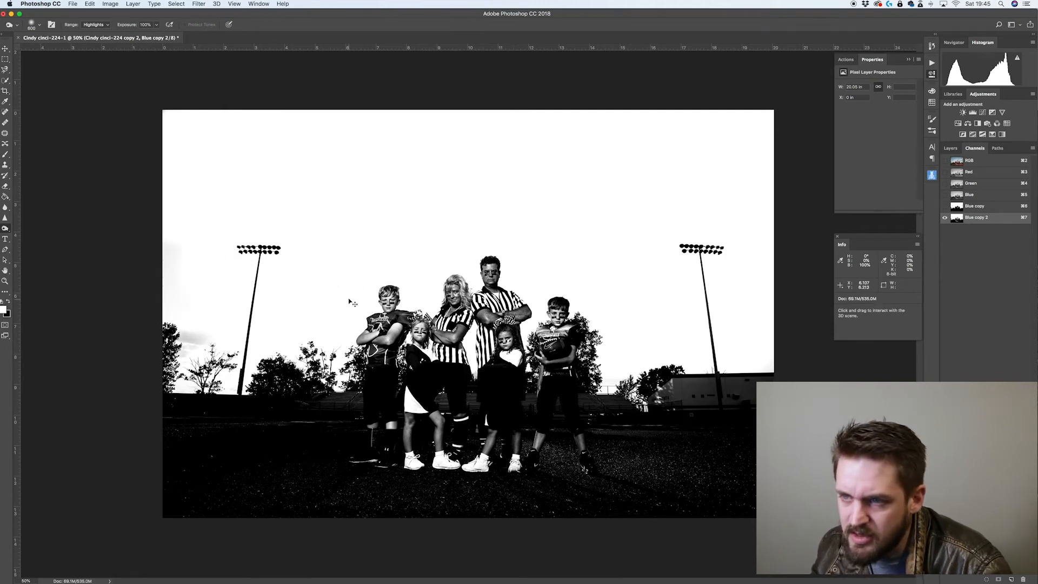
pyautogui.moveTo(199, 211)
pyautogui.mouseDown()
pyautogui.moveTo(173, 249)
pyautogui.moveTo(183, 245)
pyautogui.moveTo(209, 302)
pyautogui.mouseUp()
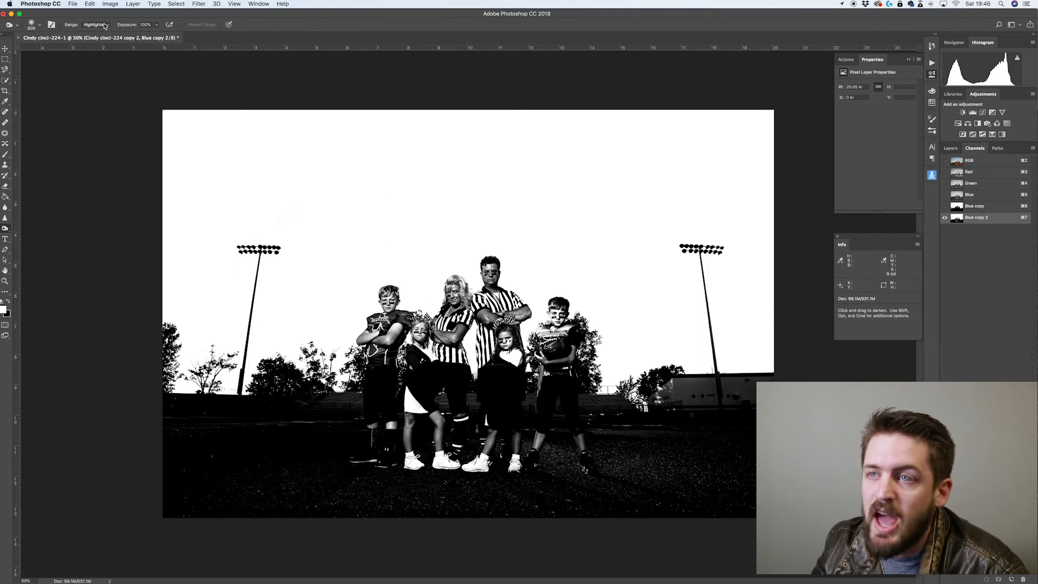
# Set the range to Shadows and burn the field and foreground toward black
pyautogui.click(105, 26)
pyautogui.click(93, 10)
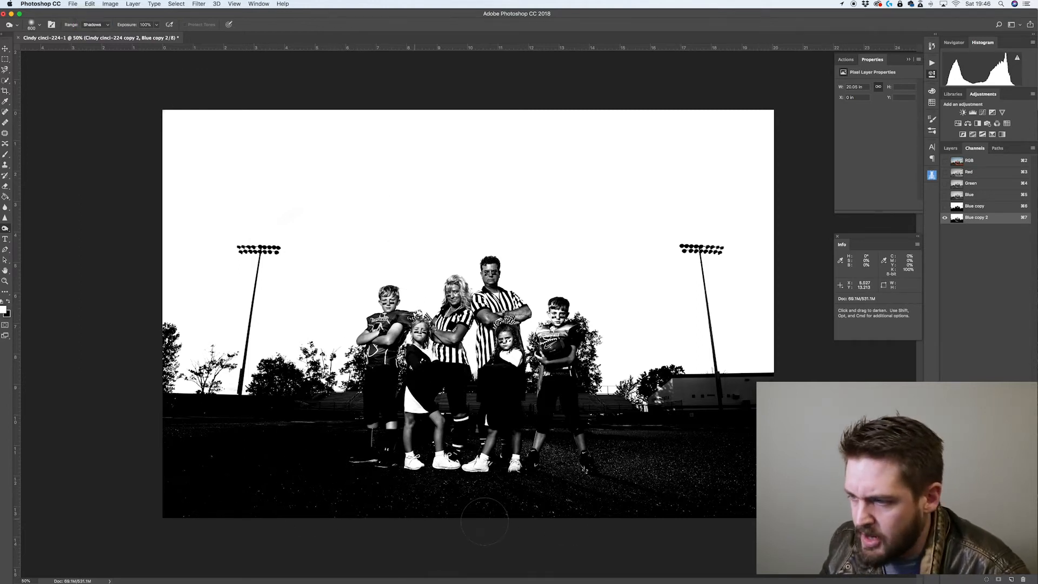
pyautogui.moveTo(463, 480)
pyautogui.mouseDown()
pyautogui.moveTo(431, 447)
pyautogui.moveTo(458, 439)
pyautogui.moveTo(424, 465)
pyautogui.moveTo(404, 433)
pyautogui.moveTo(231, 478)
pyautogui.moveTo(190, 447)
pyautogui.moveTo(180, 462)
pyautogui.moveTo(201, 496)
pyautogui.mouseUp()
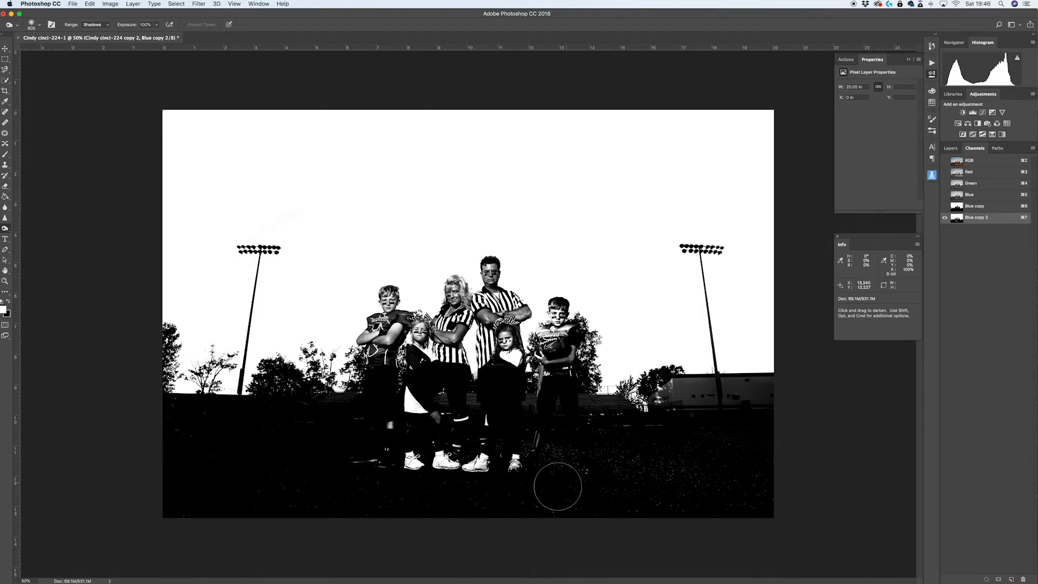
pyautogui.moveTo(409, 495)
pyautogui.mouseDown()
pyautogui.moveTo(427, 466)
pyautogui.moveTo(403, 410)
pyautogui.mouseUp()
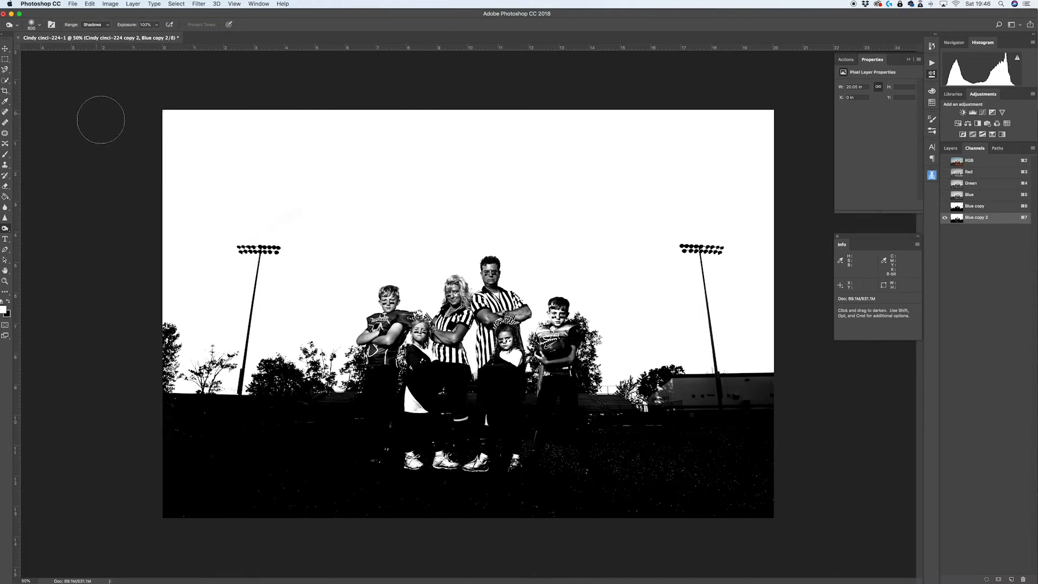
pyautogui.moveTo(746, 397); pyautogui.dragTo(662, 415)
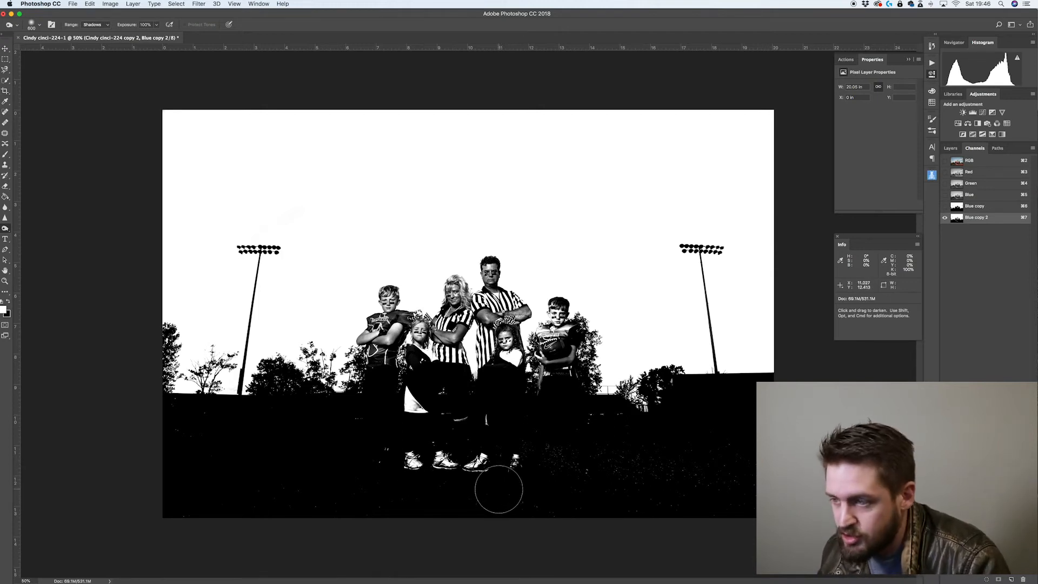
# Switch to the Brush tool with black as foreground and paint over the ground below the group
pyautogui.press('b')
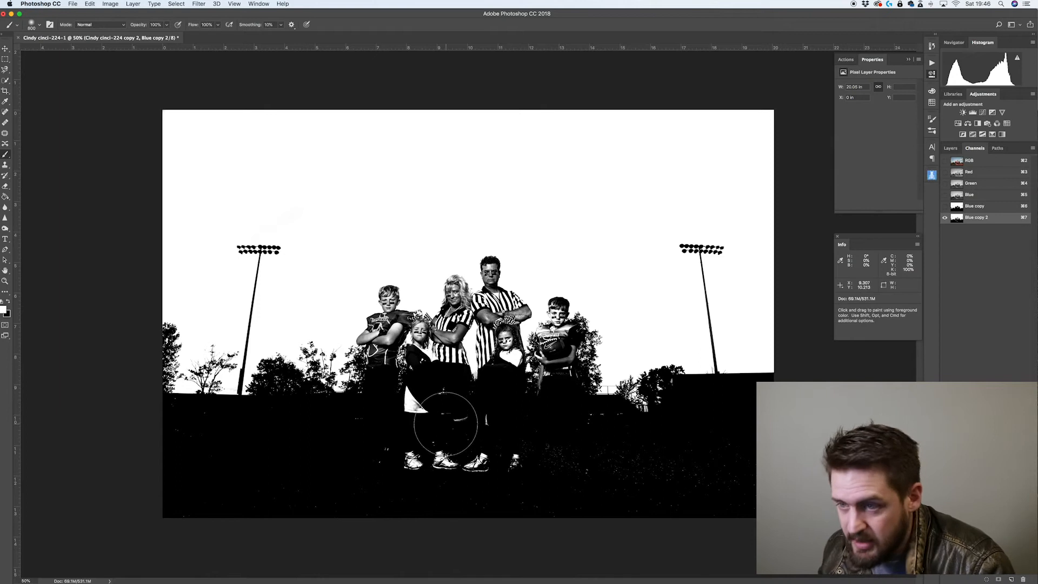
pyautogui.press('x')
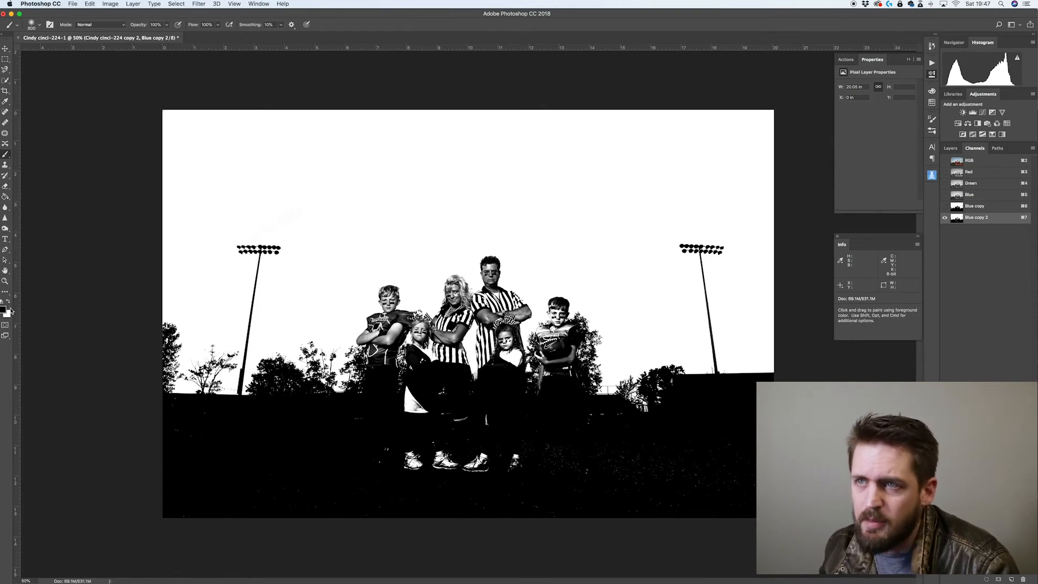
pyautogui.moveTo(524, 469); pyautogui.dragTo(313, 487)
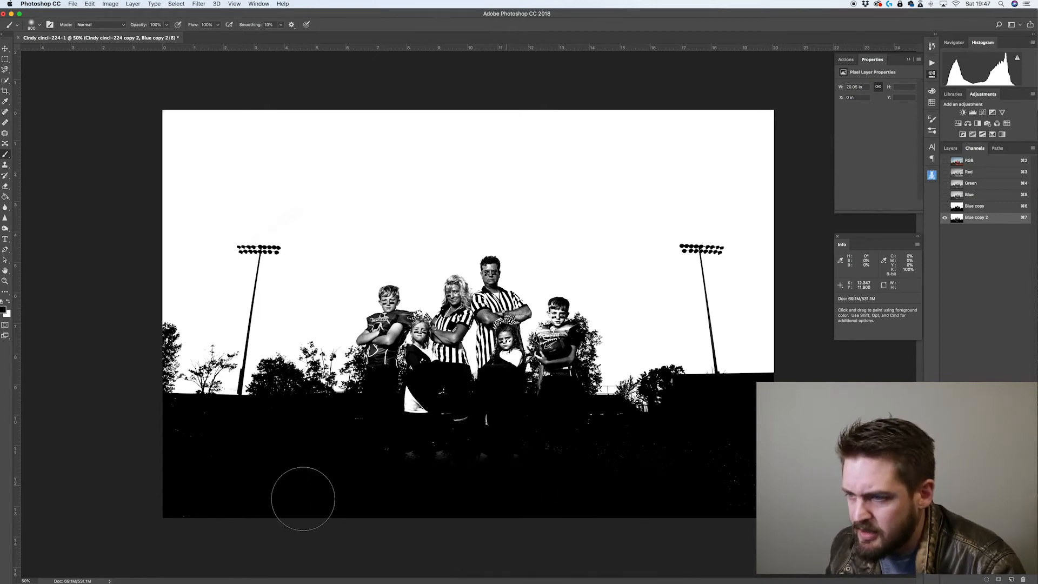
pyautogui.moveTo(602, 436)
pyautogui.mouseDown()
pyautogui.moveTo(457, 450)
pyautogui.moveTo(475, 445)
pyautogui.moveTo(462, 441)
pyautogui.moveTo(305, 456)
pyautogui.moveTo(126, 438)
pyautogui.moveTo(167, 435)
pyautogui.mouseUp()
pyautogui.moveTo(508, 485); pyautogui.dragTo(629, 458)
# Undo the last two strokes and repaint beneath the group with a smaller brush
pyautogui.press('super+z')
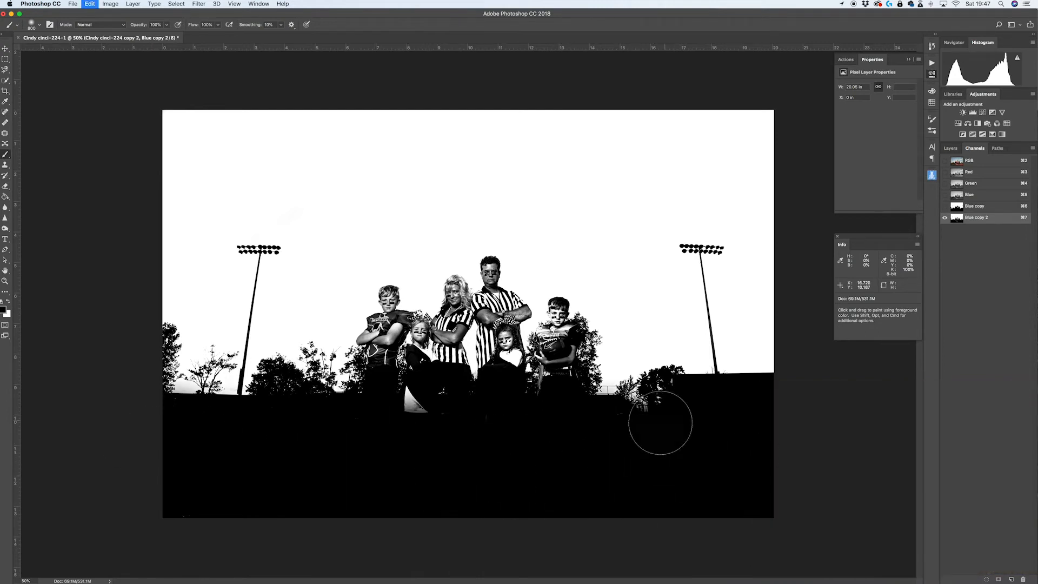
pyautogui.press('super+alt+z')
pyautogui.press('[')
pyautogui.press('[')
pyautogui.press('[')
pyautogui.press('[')
pyautogui.press('[')
pyautogui.press('[')
pyautogui.press('[')
pyautogui.press('[')
pyautogui.moveTo(595, 427)
pyautogui.mouseDown()
pyautogui.moveTo(628, 420)
pyautogui.moveTo(353, 532)
pyautogui.moveTo(455, 441)
pyautogui.moveTo(411, 417)
pyautogui.moveTo(457, 415)
pyautogui.mouseUp()
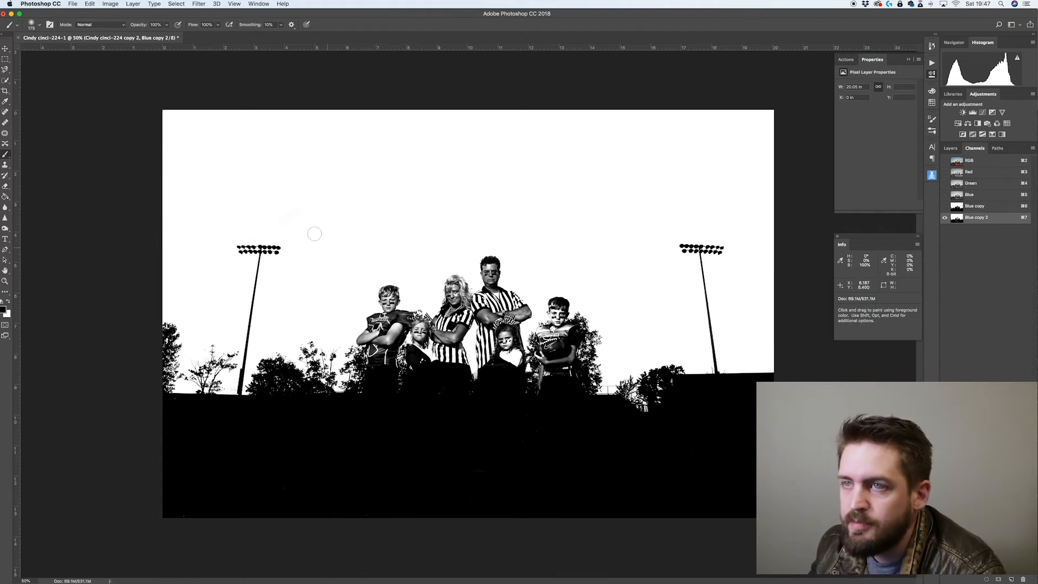
# Switch to the Burn tool with the range set to Midtones and darken the team members with a smaller brush
pyautogui.press('o')
pyautogui.click(95, 25)
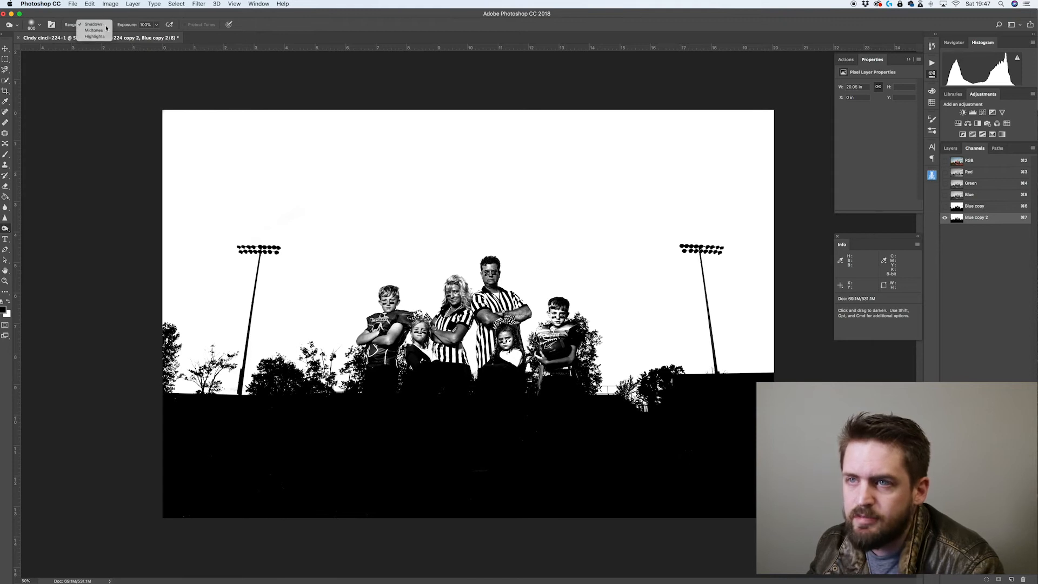
pyautogui.click(100, 33)
pyautogui.press('[')
pyautogui.press('[')
pyautogui.press('[')
pyautogui.press('[')
pyautogui.press('[')
pyautogui.press('[')
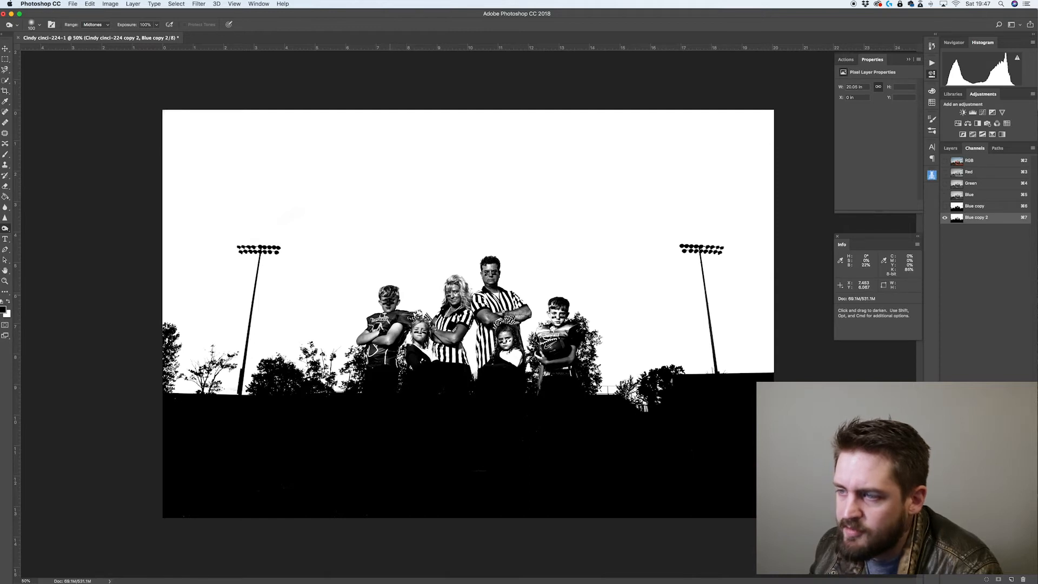
pyautogui.moveTo(389, 295); pyautogui.dragTo(387, 290)
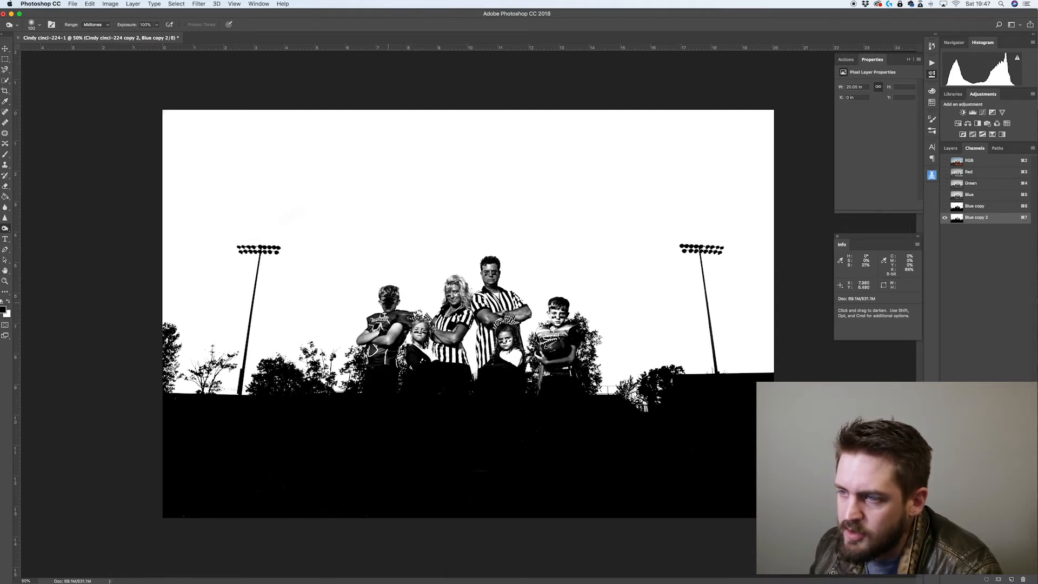
pyautogui.moveTo(395, 326)
pyautogui.mouseDown()
pyautogui.moveTo(376, 348)
pyautogui.moveTo(378, 329)
pyautogui.mouseUp()
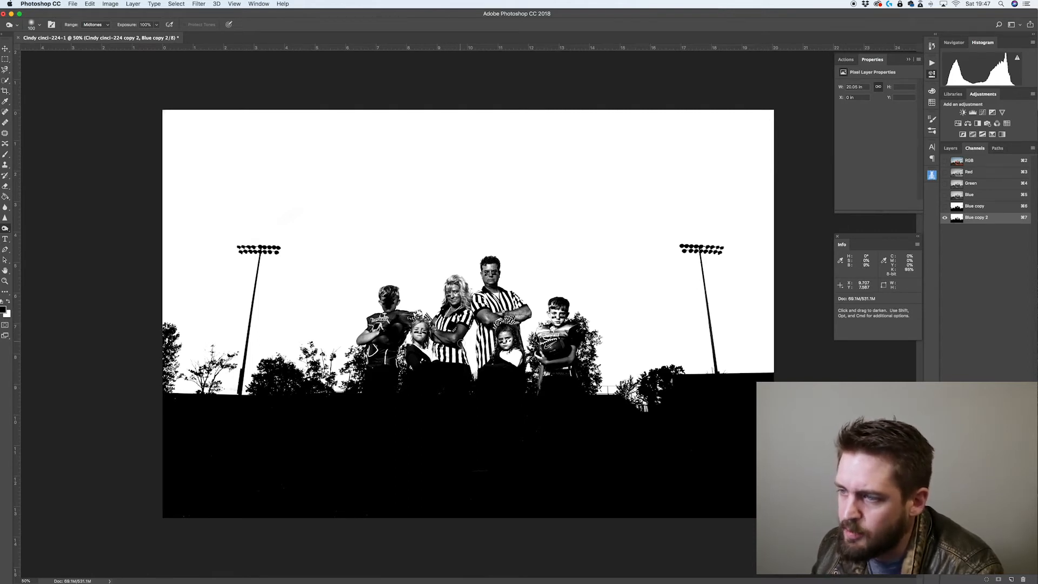
pyautogui.moveTo(454, 317)
pyautogui.mouseDown()
pyautogui.moveTo(453, 339)
pyautogui.moveTo(439, 335)
pyautogui.moveTo(461, 319)
pyautogui.mouseUp()
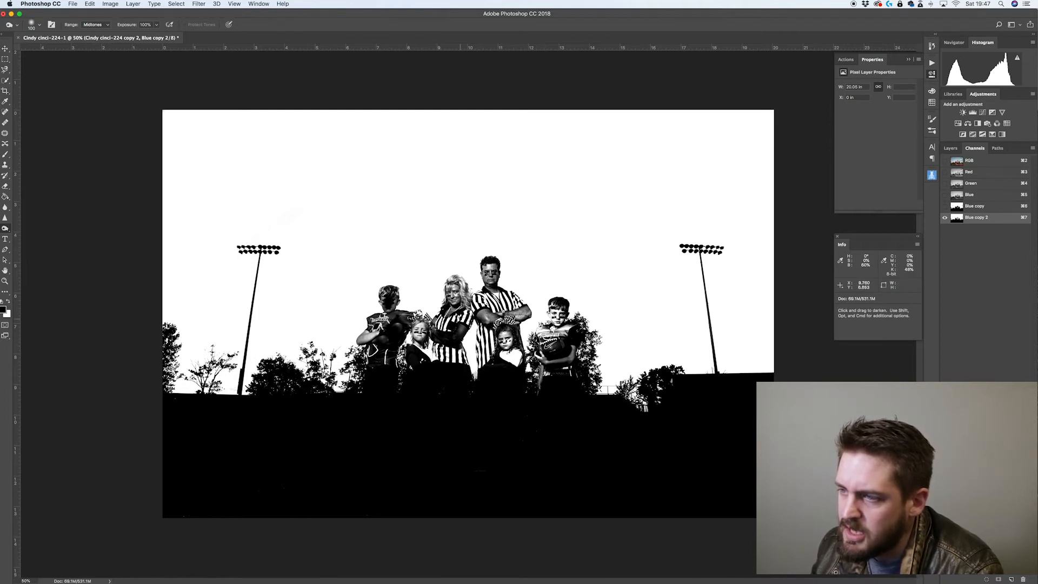
pyautogui.moveTo(457, 287); pyautogui.dragTo(453, 301)
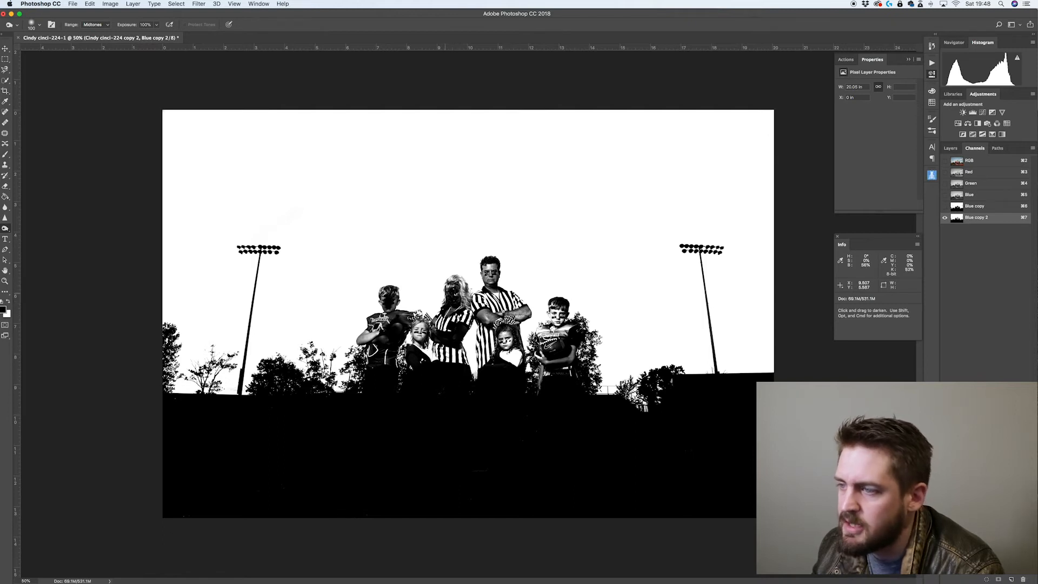
pyautogui.moveTo(479, 311); pyautogui.dragTo(506, 301)
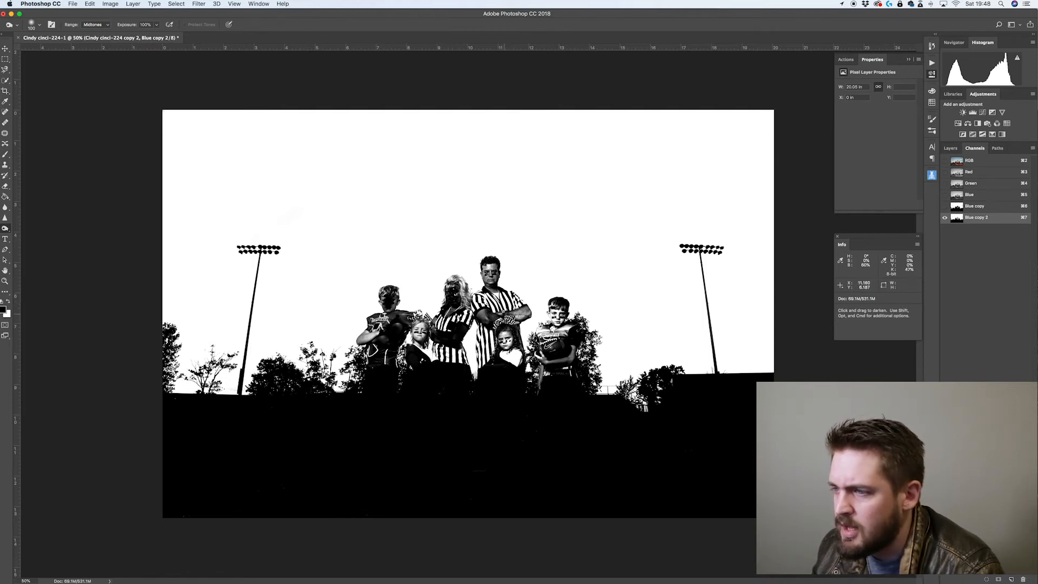
pyautogui.moveTo(506, 347); pyautogui.dragTo(503, 336)
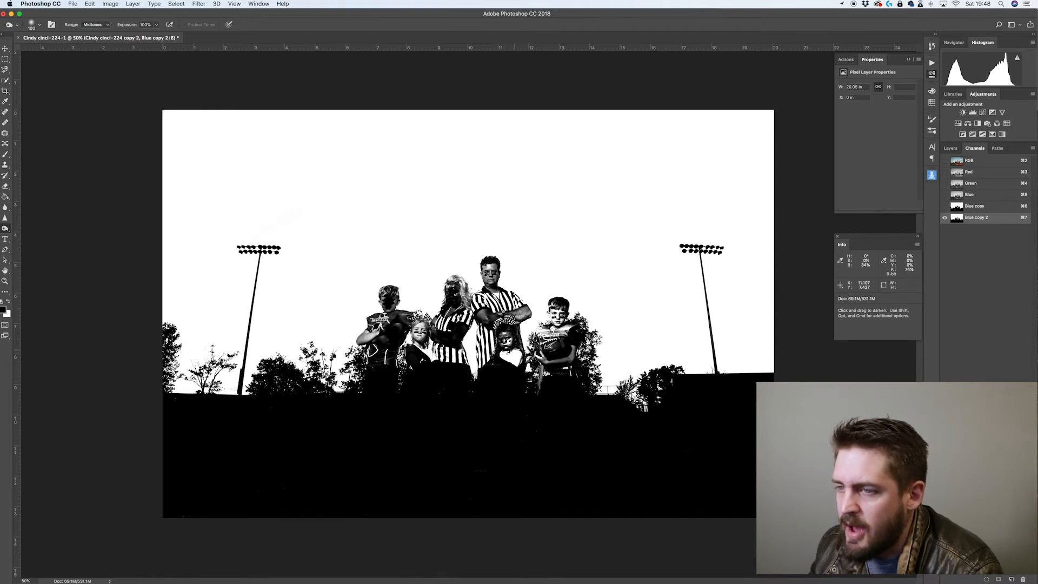
# Paint black over the team members with a smaller Brush to fill their silhouettes solid
pyautogui.press('b')
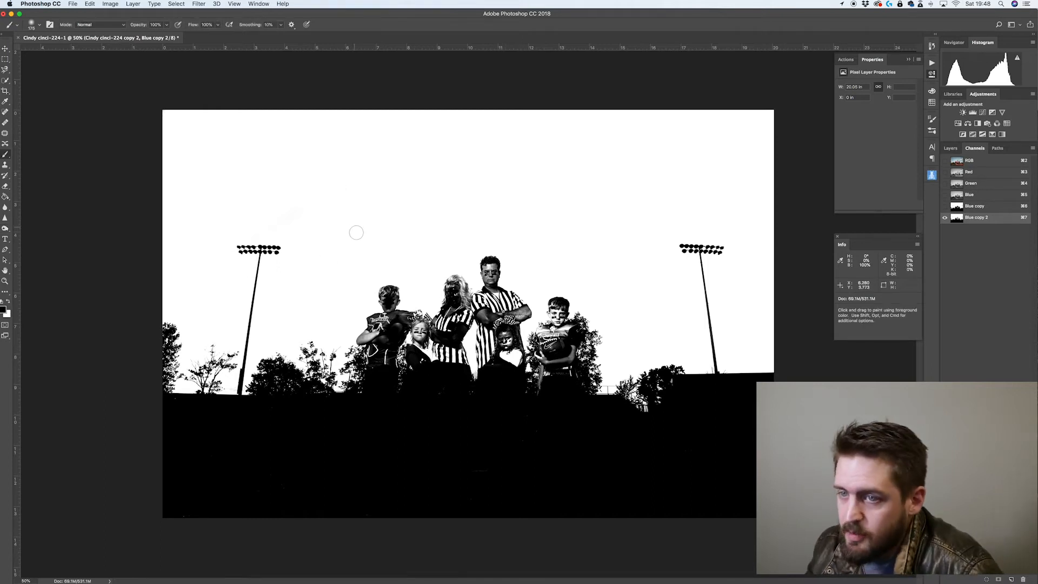
pyautogui.press('[')
pyautogui.moveTo(415, 341)
pyautogui.mouseDown()
pyautogui.moveTo(419, 330)
pyautogui.moveTo(397, 322)
pyautogui.mouseUp()
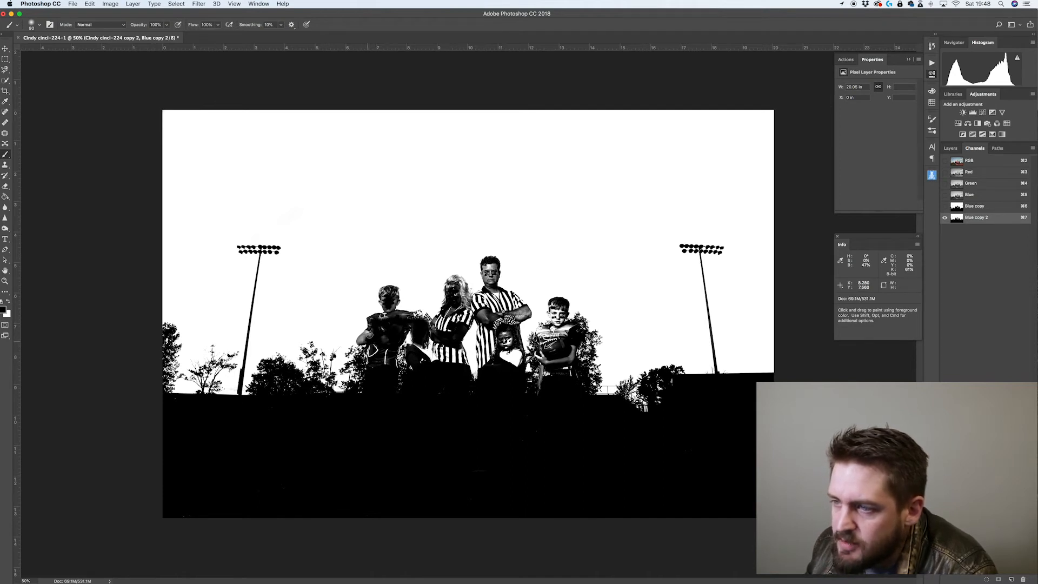
pyautogui.moveTo(360, 339)
pyautogui.mouseDown()
pyautogui.moveTo(373, 357)
pyautogui.moveTo(387, 332)
pyautogui.moveTo(393, 368)
pyautogui.moveTo(384, 295)
pyautogui.mouseUp()
pyautogui.moveTo(454, 278)
pyautogui.mouseDown()
pyautogui.moveTo(458, 314)
pyautogui.moveTo(436, 344)
pyautogui.moveTo(463, 358)
pyautogui.moveTo(457, 314)
pyautogui.moveTo(469, 332)
pyautogui.moveTo(477, 298)
pyautogui.moveTo(489, 346)
pyautogui.moveTo(511, 341)
pyautogui.moveTo(497, 354)
pyautogui.mouseUp()
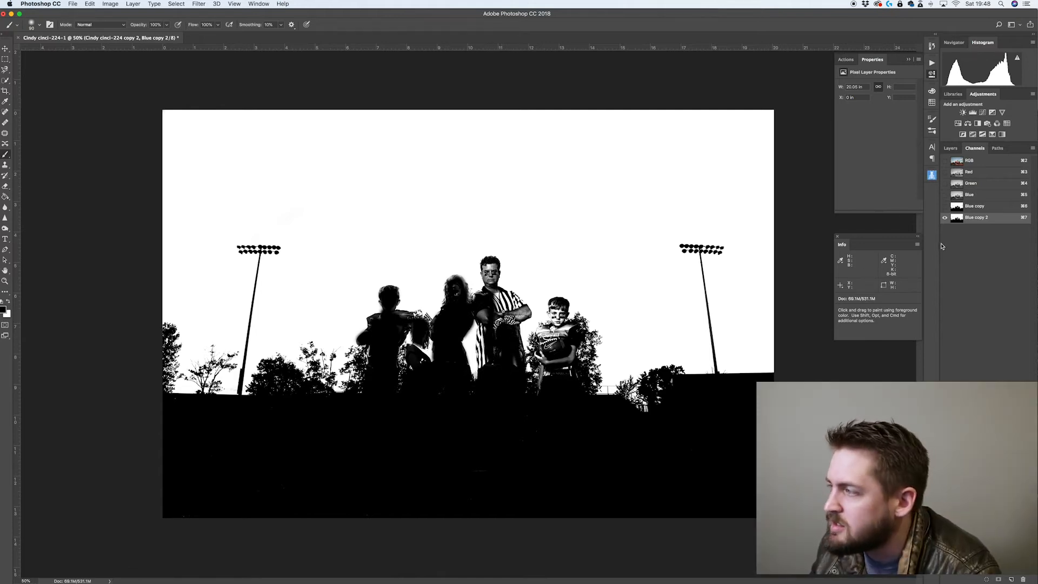
# Make the Blue copy channel active and load it as a selection
pyautogui.click(944, 206)
pyautogui.click(944, 217)
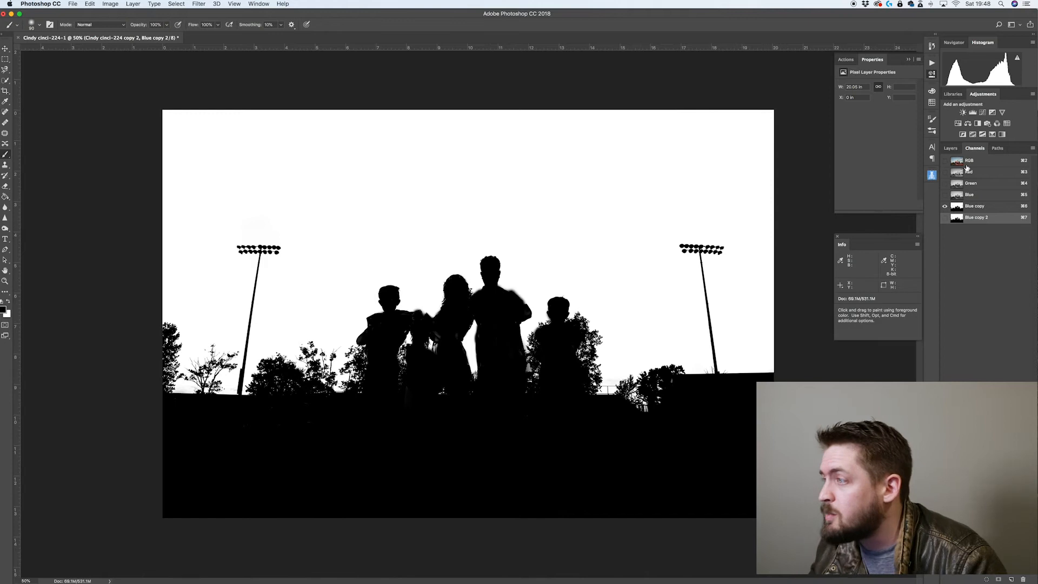
pyautogui.click(975, 208)
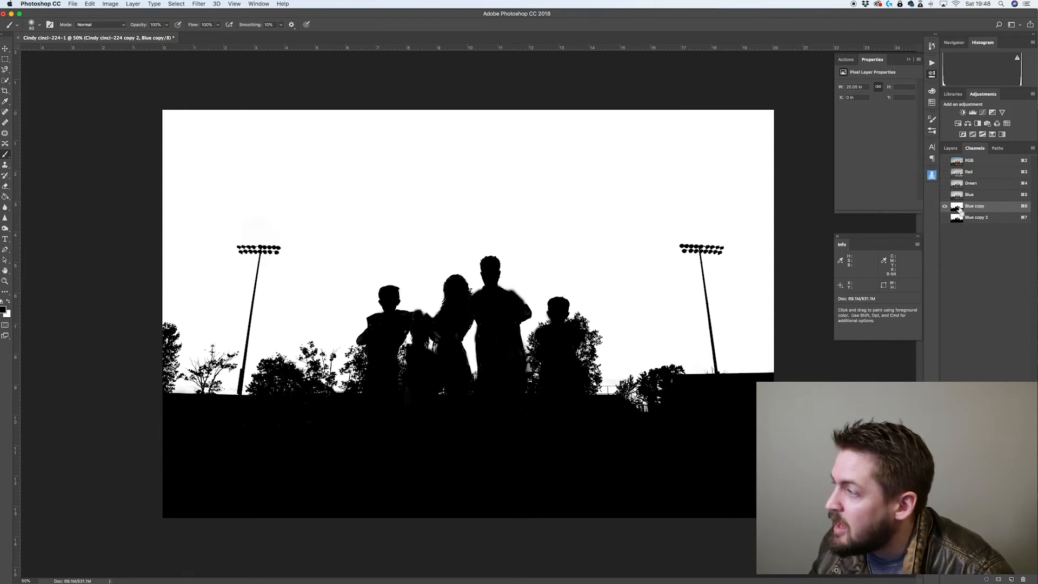
pyautogui.keyDown('super'); pyautogui.click(956, 209); pyautogui.keyUp('super')
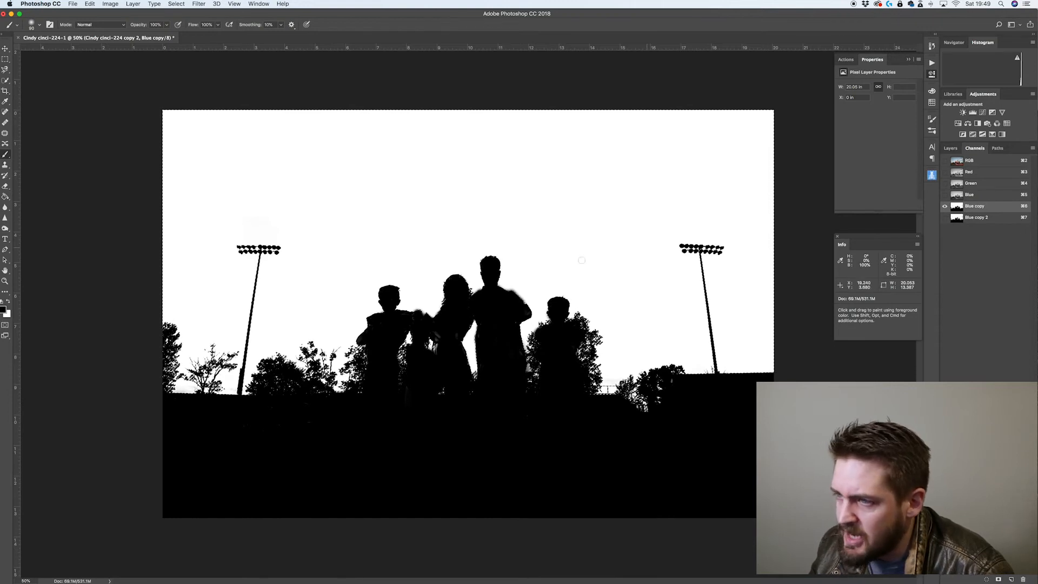
# Restore the RGB composite view with the selection kept and return to the layers
pyautogui.click(950, 147)
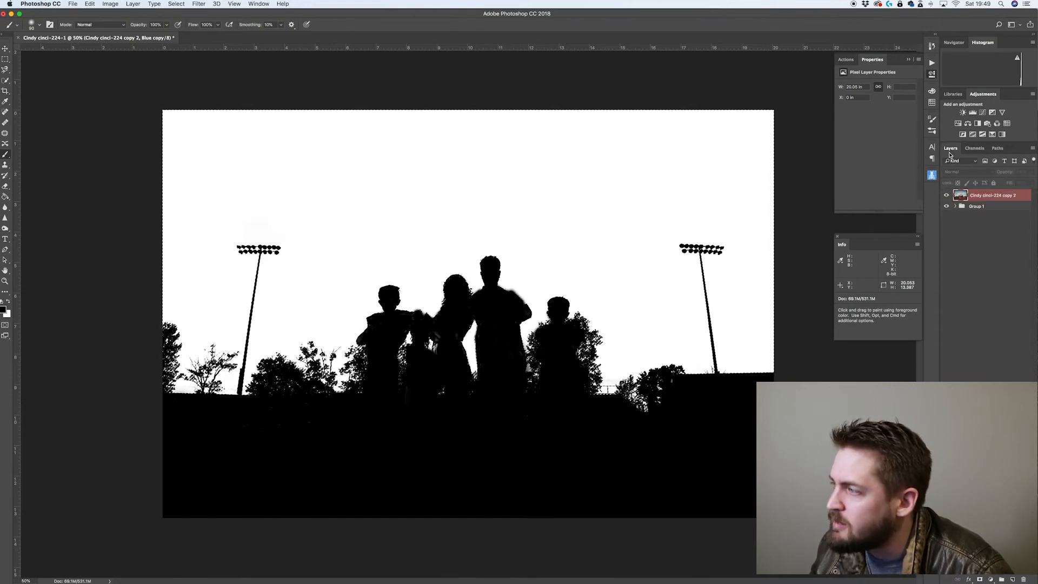
pyautogui.click(974, 148)
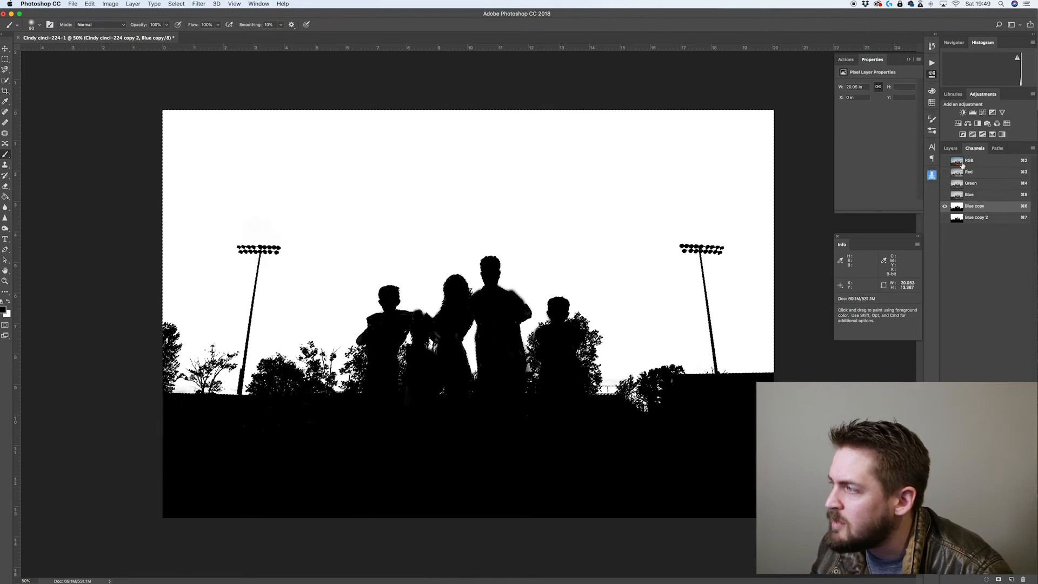
pyautogui.click(944, 160)
pyautogui.click(944, 206)
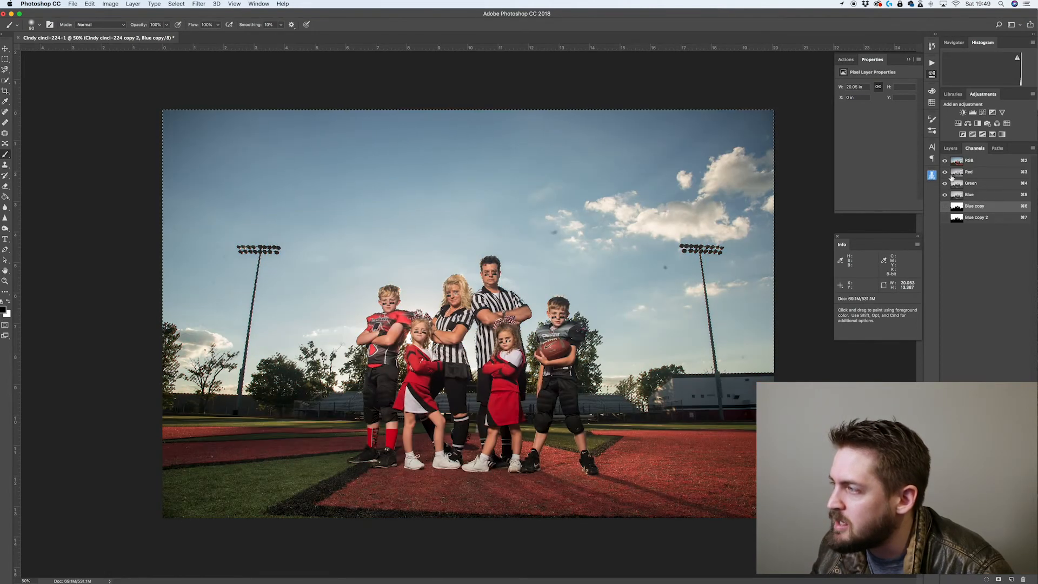
pyautogui.click(950, 148)
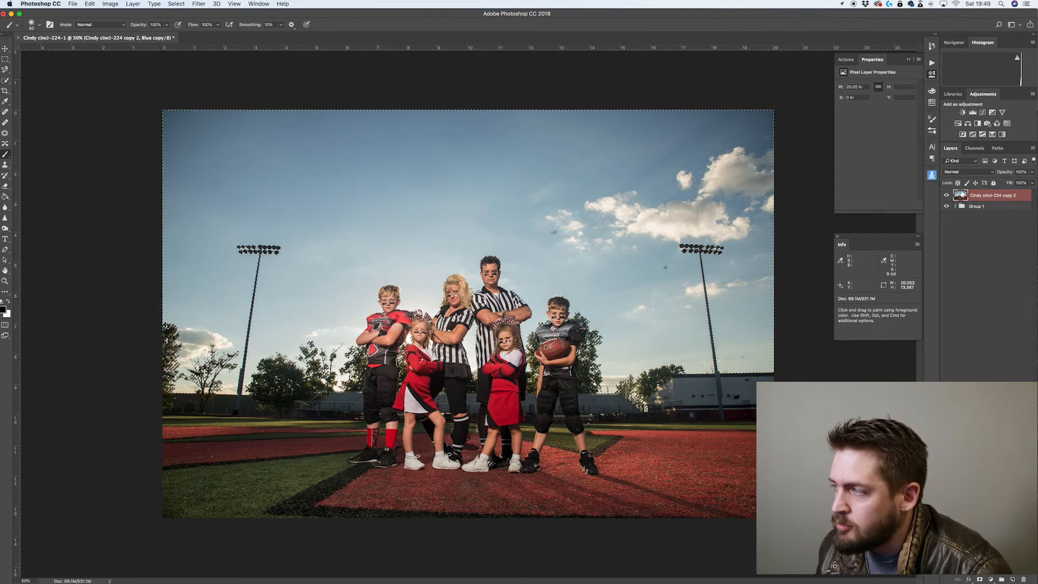
# Open the Clouds folder on the desktop and preview the IMG_0259.JPG sky photo
pyautogui.hotkey('ctrl', 'Up')
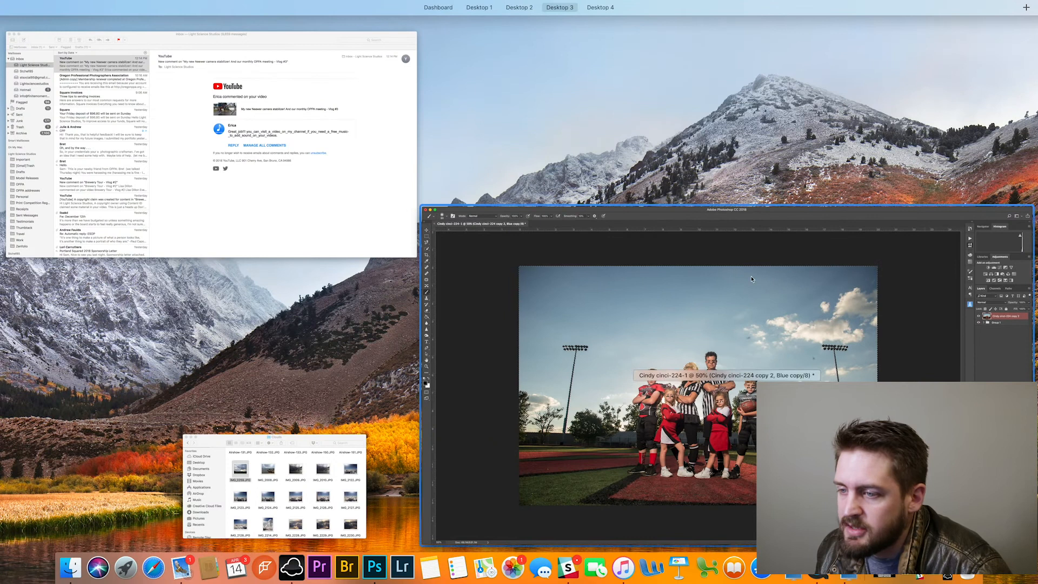
pyautogui.click(300, 457)
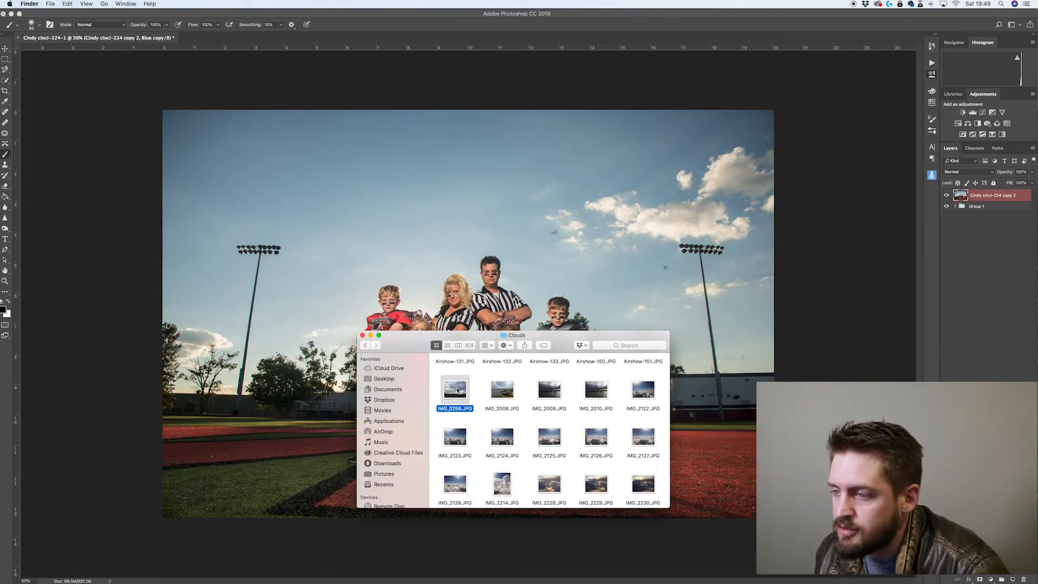
pyautogui.press('space')
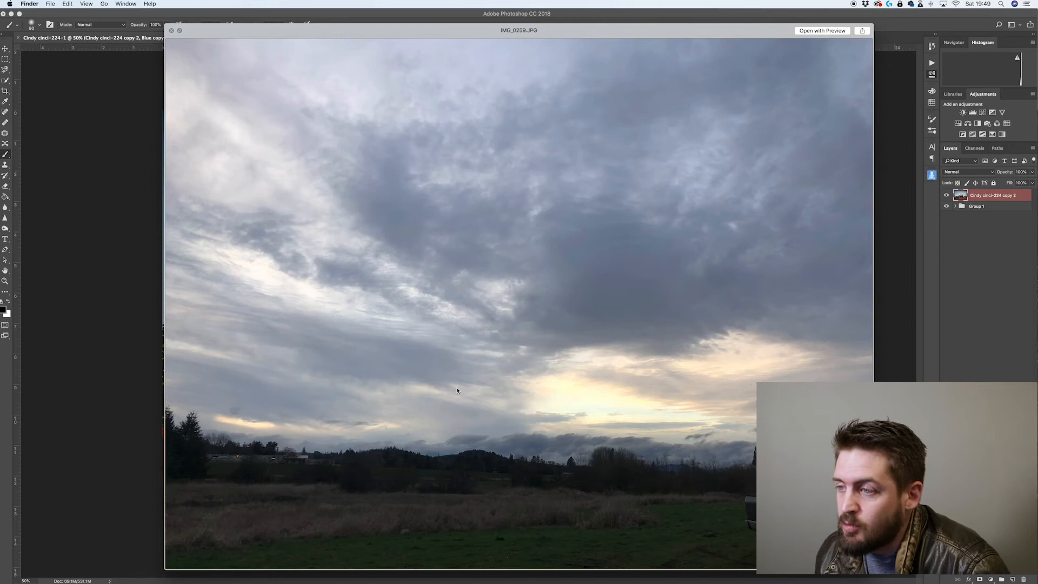
pyautogui.press('space')
pyautogui.moveTo(418, 336); pyautogui.dragTo(762, 354)
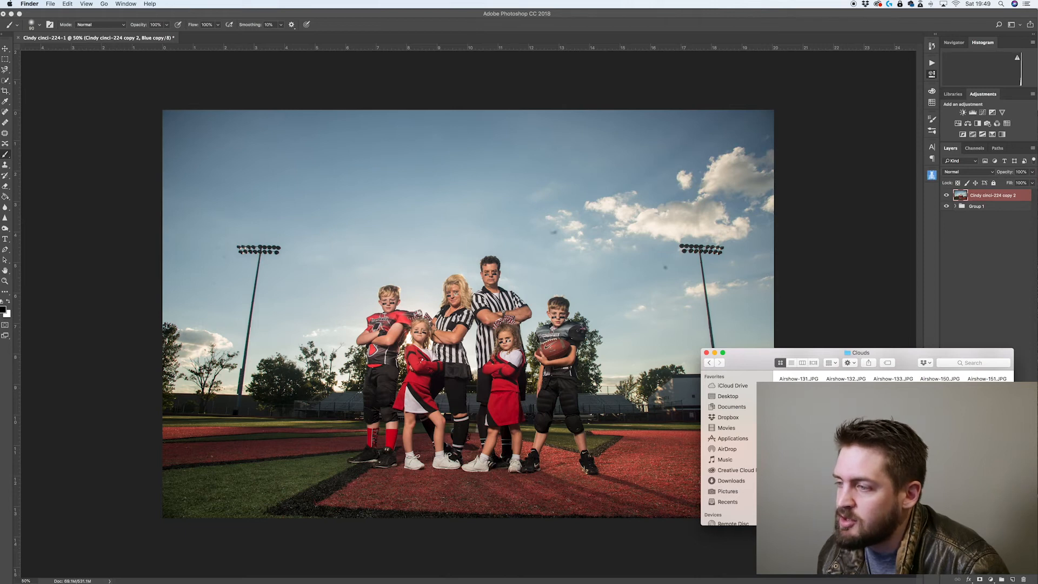
pyautogui.press('space')
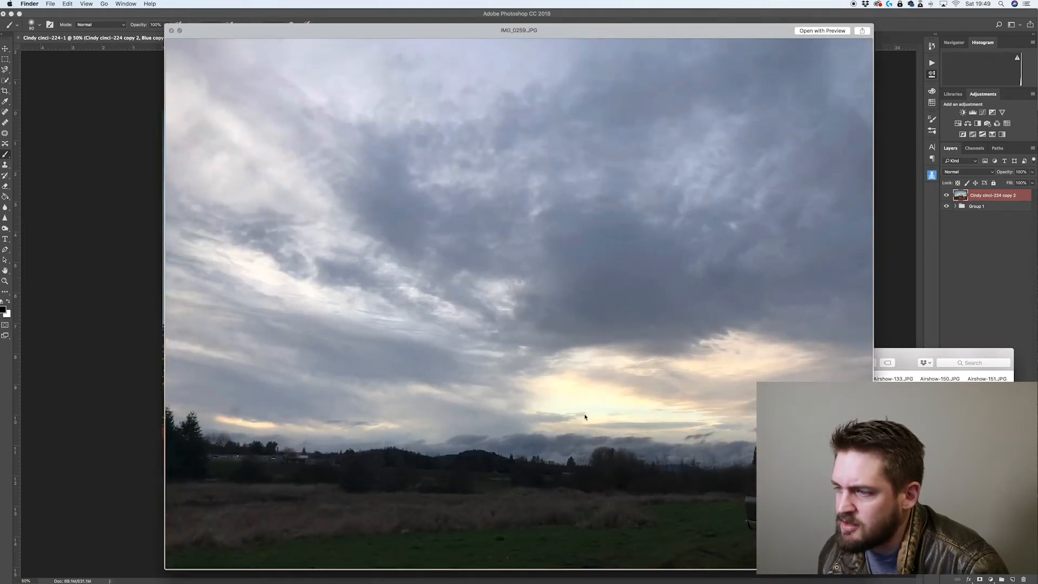
pyautogui.press('space')
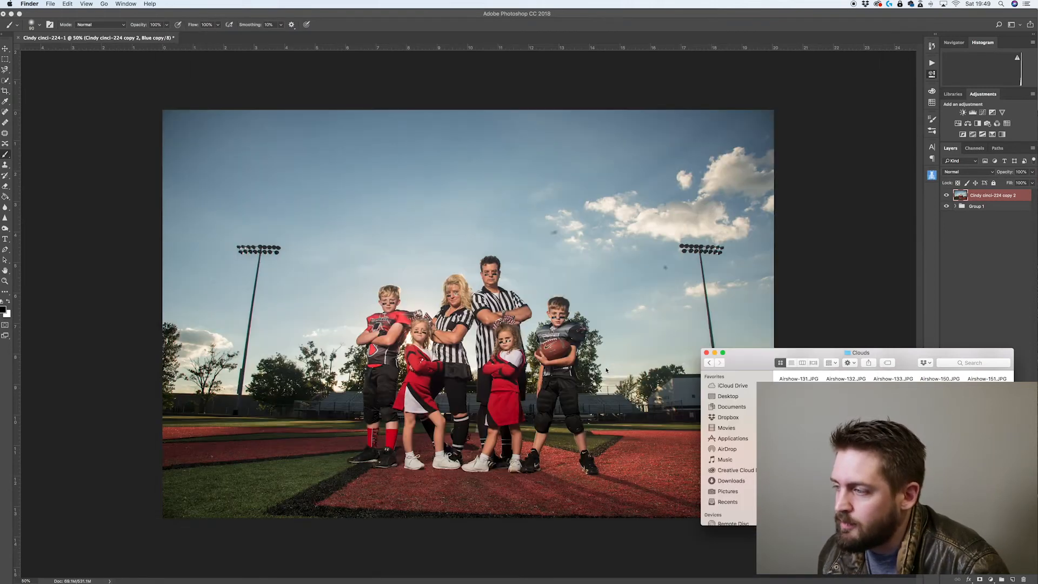
# Place IMG_0259.JPG into the document and stretch it horizontally to fill the canvas width
pyautogui.moveTo(805, 416); pyautogui.dragTo(474, 280)
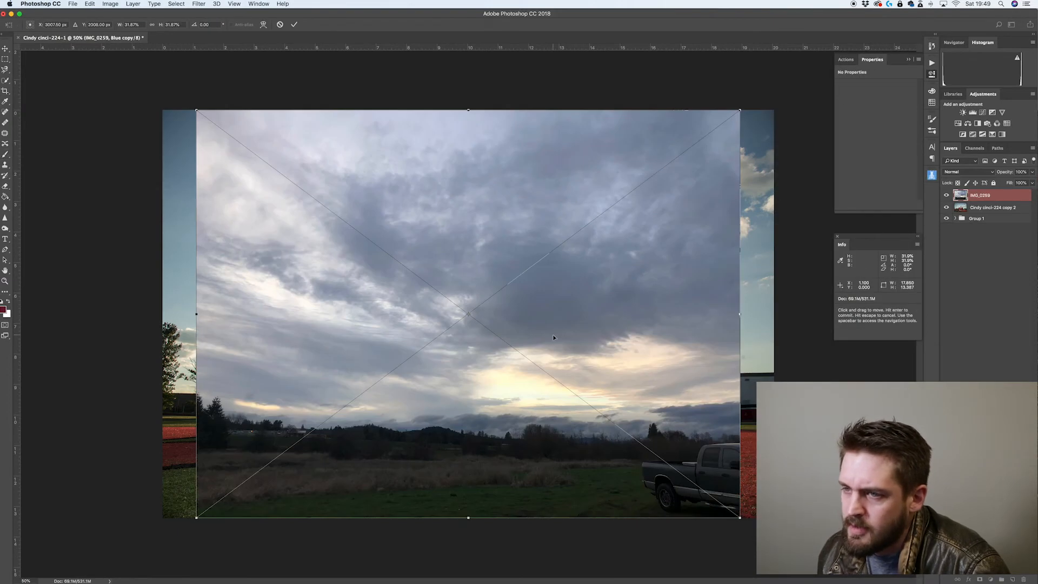
pyautogui.moveTo(194, 314); pyautogui.dragTo(163, 314)
pyautogui.moveTo(739, 314); pyautogui.dragTo(772, 314)
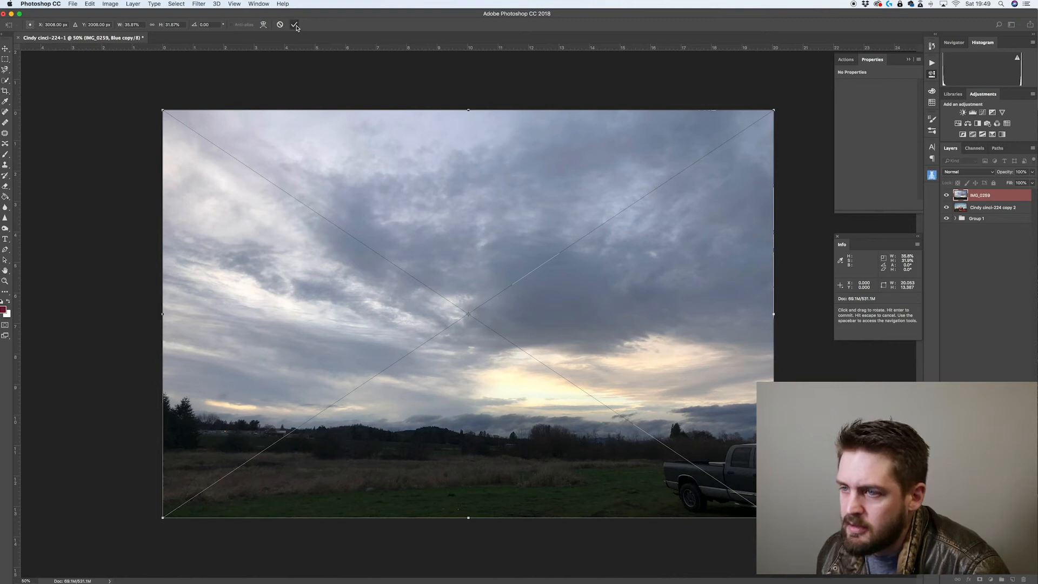
pyautogui.press('Return')
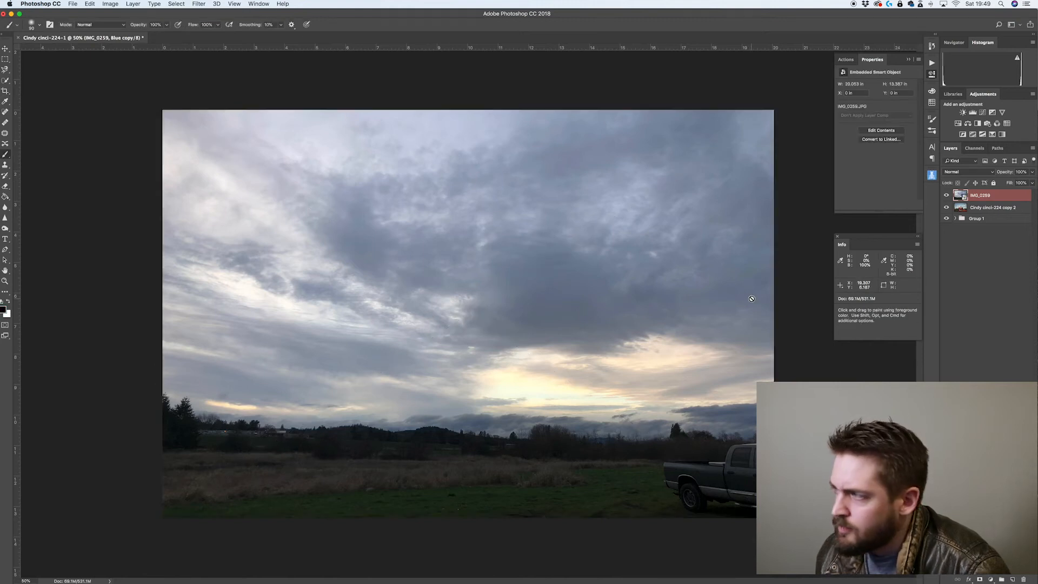
# Select the IMG_0259 layer and add a layer mask from the active selection
pyautogui.click(985, 209)
pyautogui.click(975, 148)
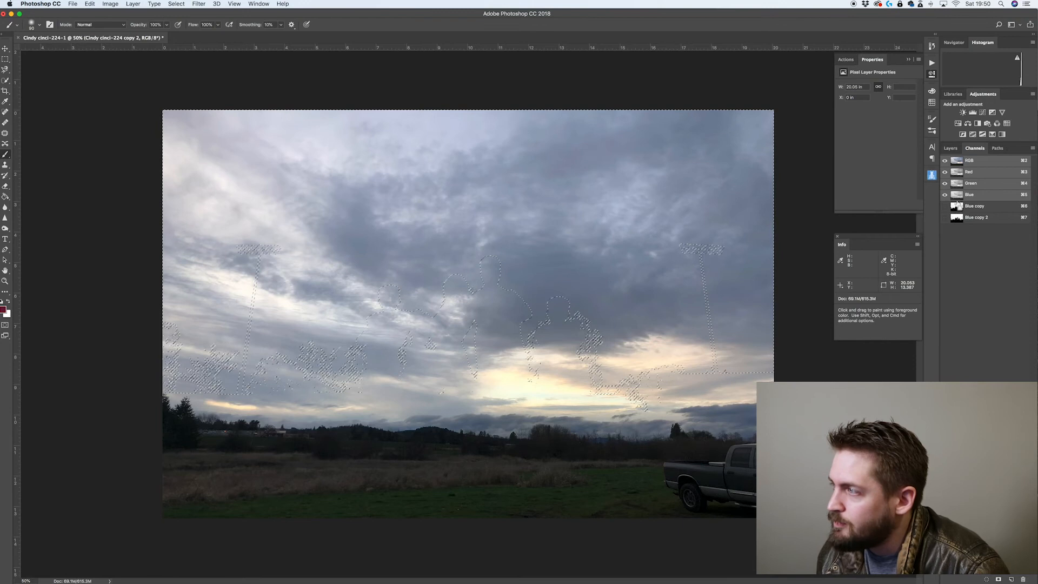
pyautogui.click(949, 148)
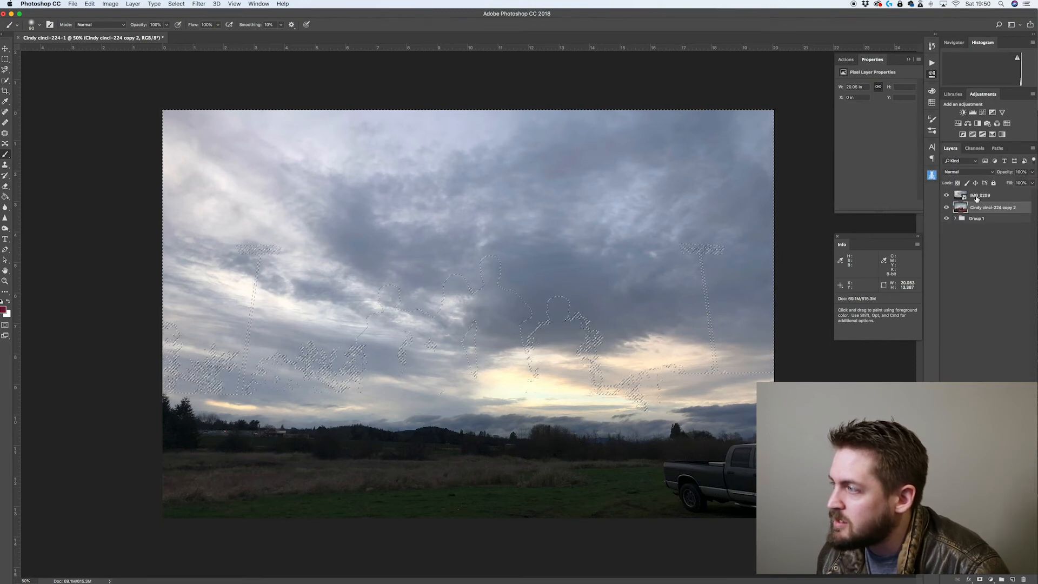
pyautogui.click(978, 195)
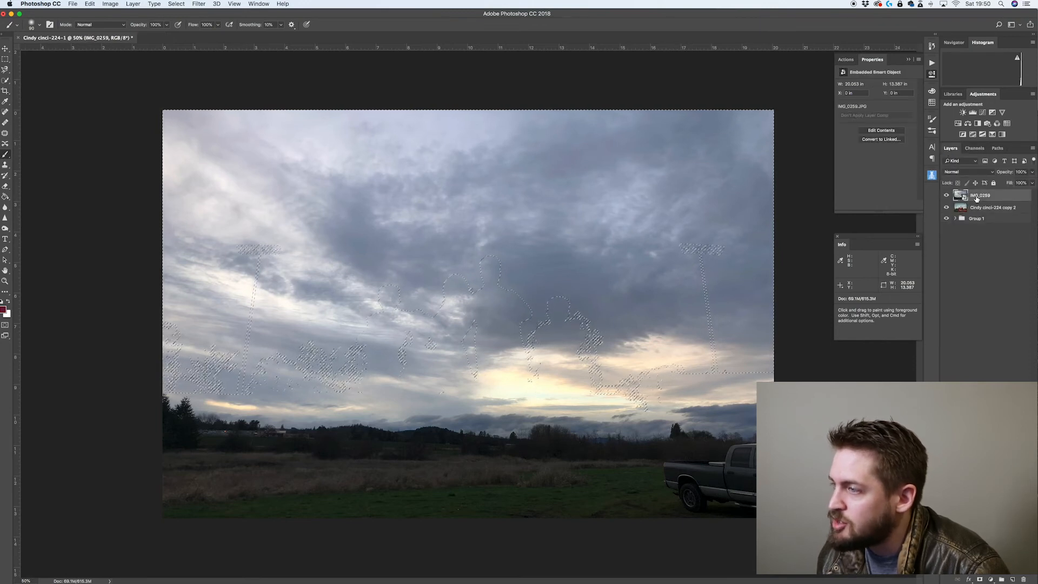
pyautogui.click(979, 579)
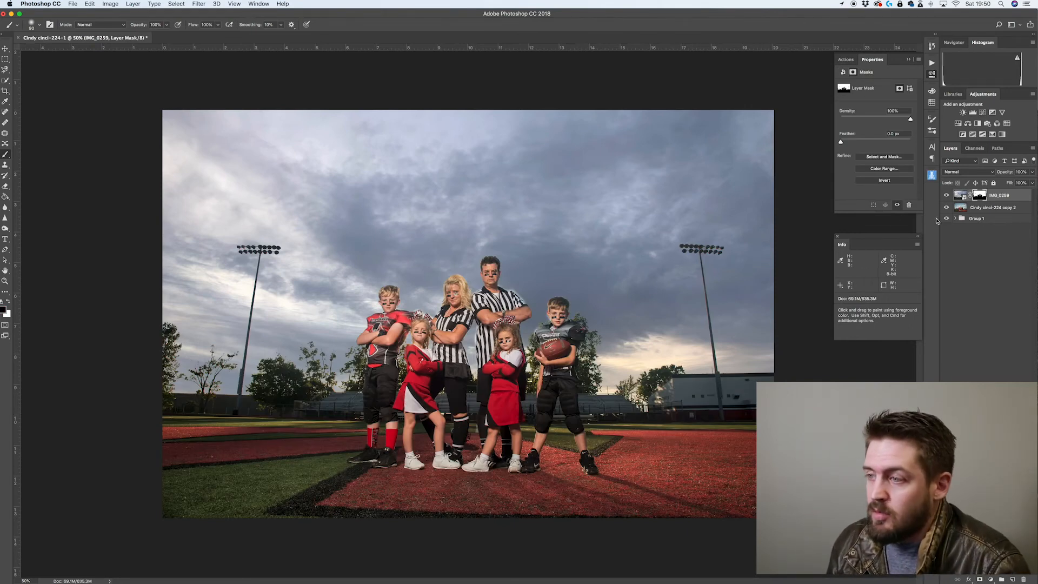
# Set the IMG_0259 cloud layer's blend mode to Overlay
pyautogui.scroll(5, 527, 296)
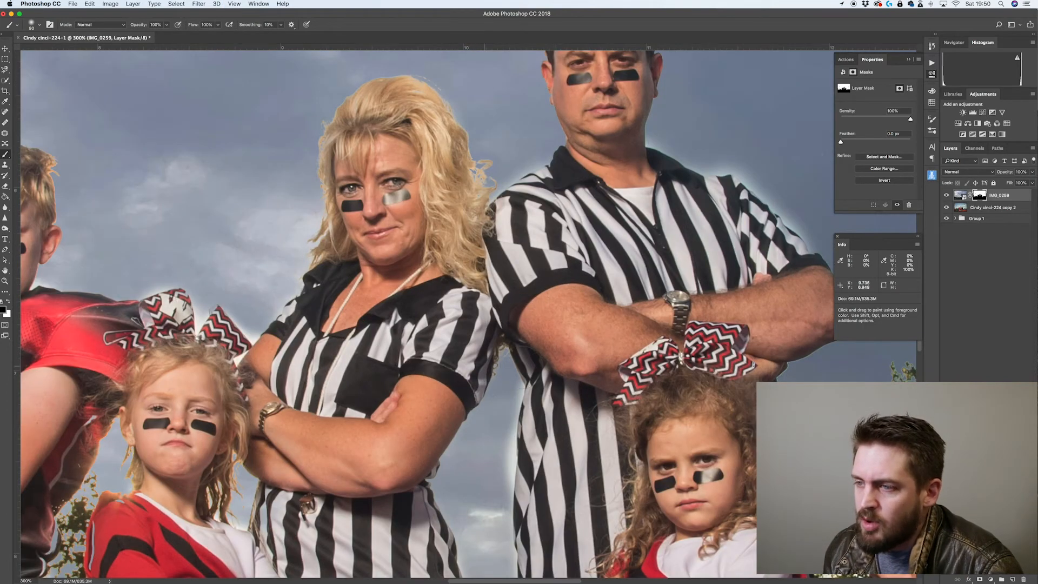
pyautogui.scroll(-1, 467, 378)
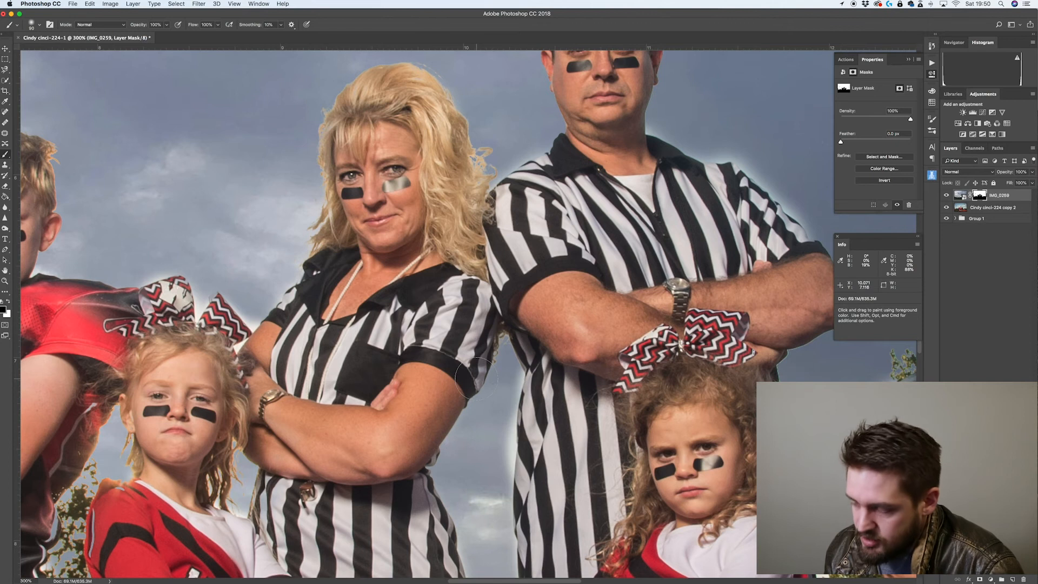
pyautogui.scroll(-5, 467, 378)
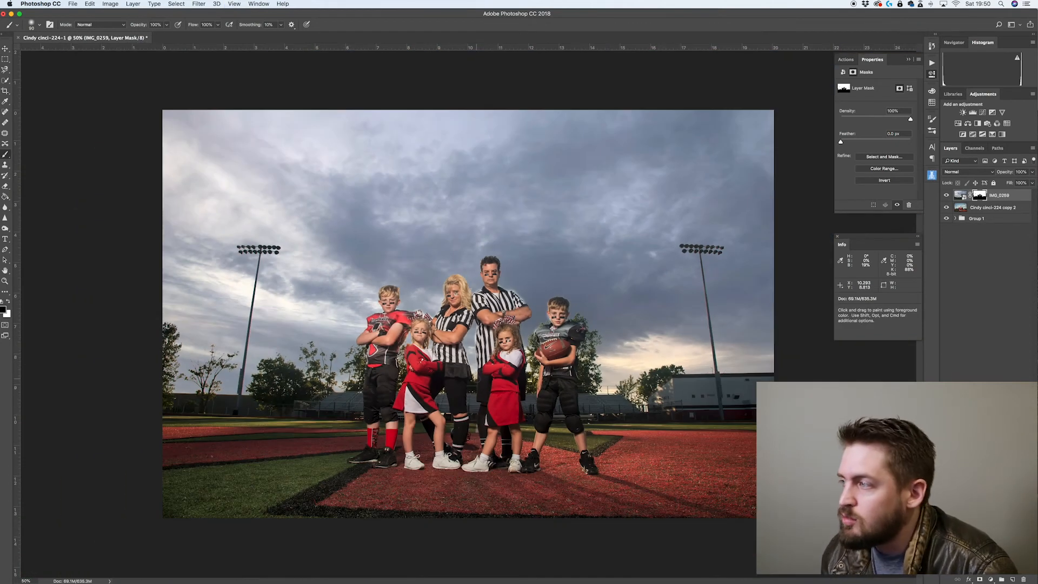
pyautogui.click(970, 172)
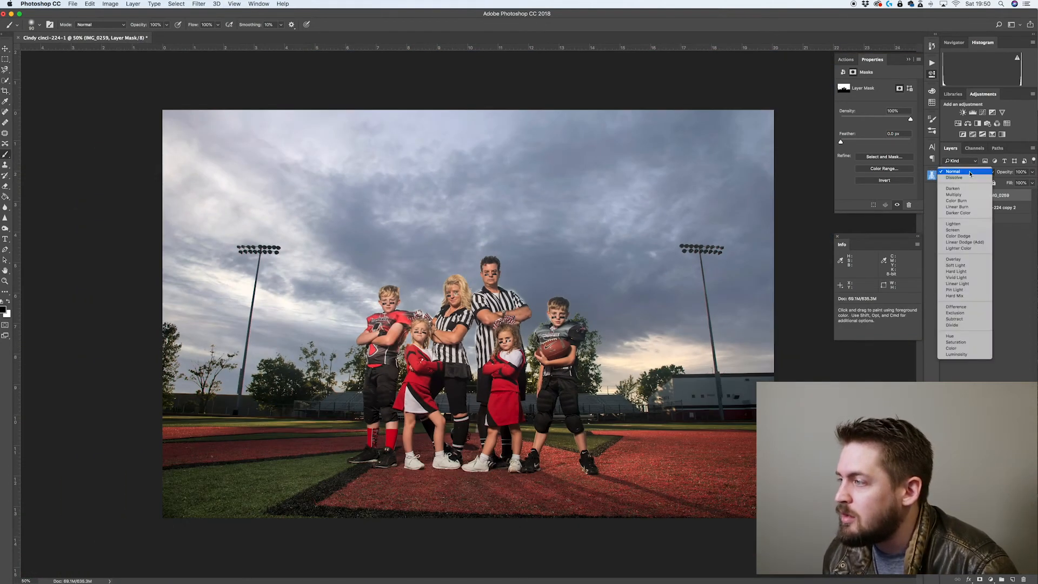
pyautogui.click(954, 260)
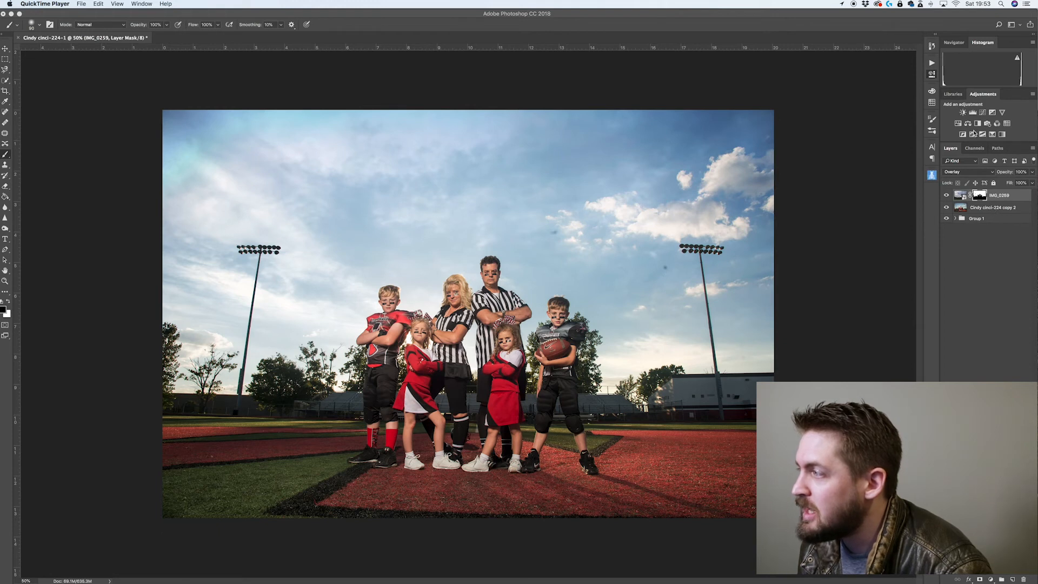
# Load the IMG_0259 Mask channel as a selection and copy that area of the Cindy cinci-224 copy 2 layer onto a new layer
pyautogui.click(975, 149)
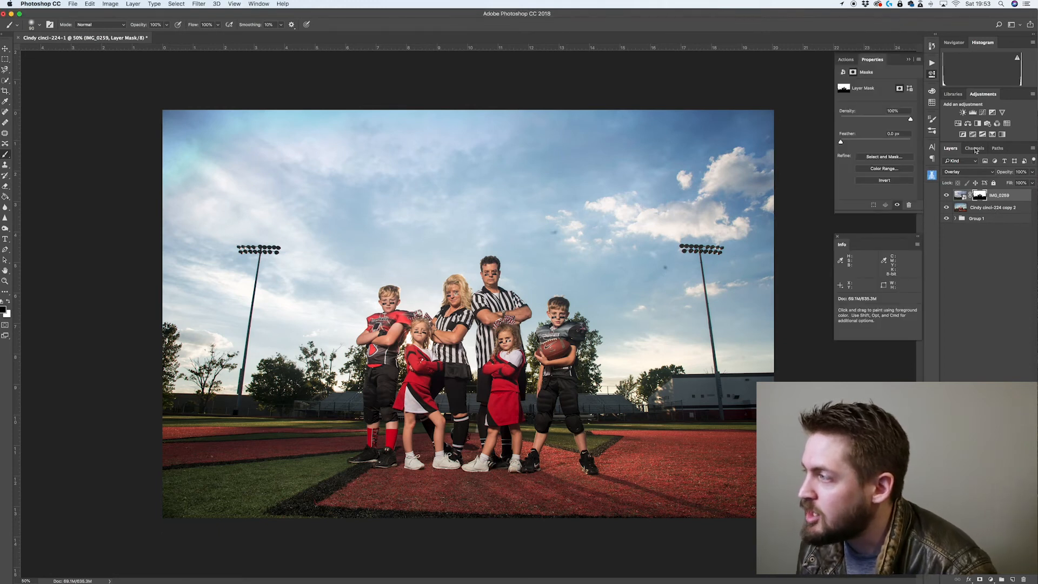
pyautogui.click(975, 149)
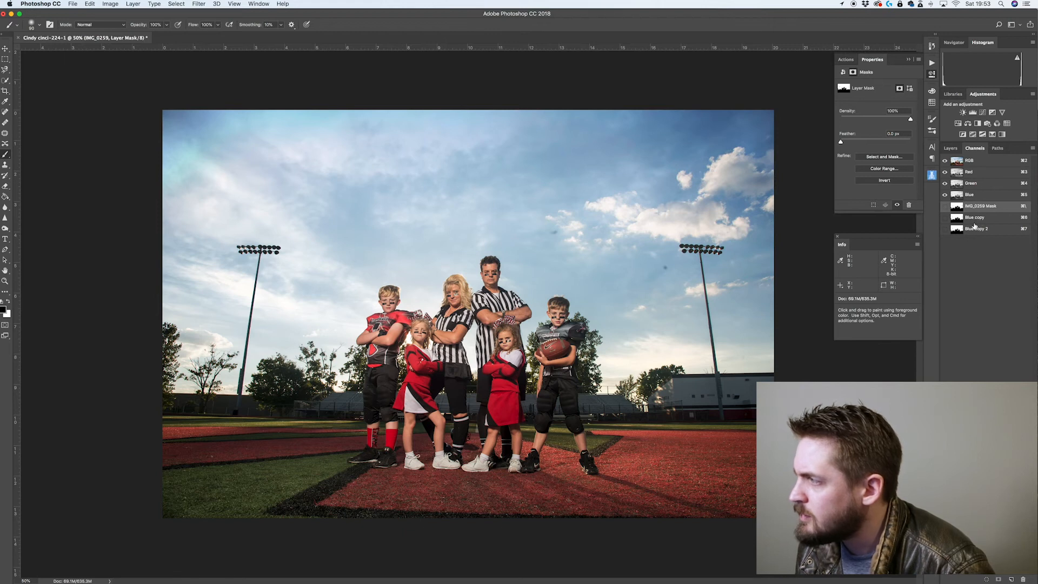
pyautogui.press('super+a')
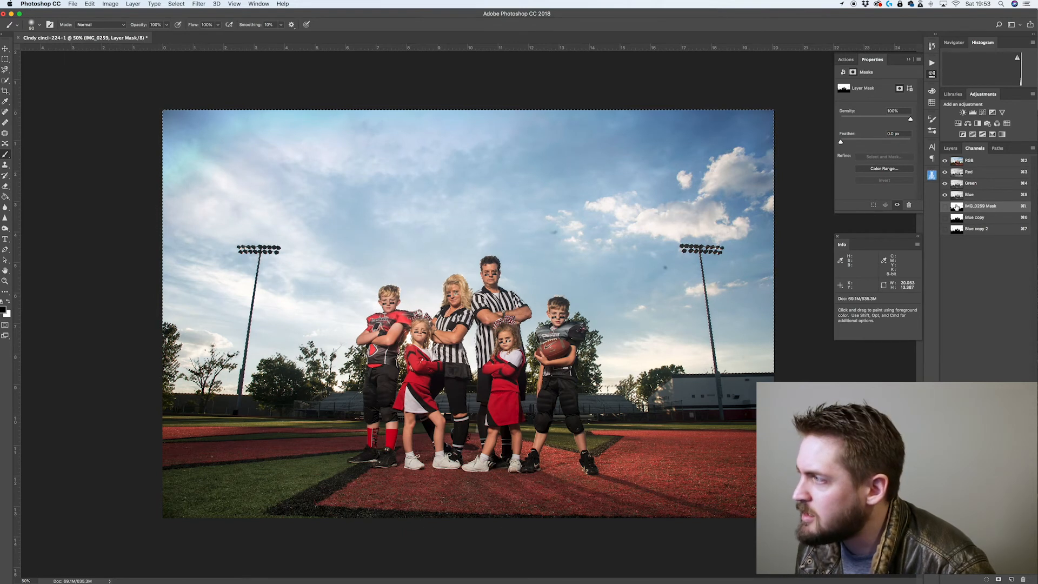
pyautogui.click(951, 149)
pyautogui.click(976, 210)
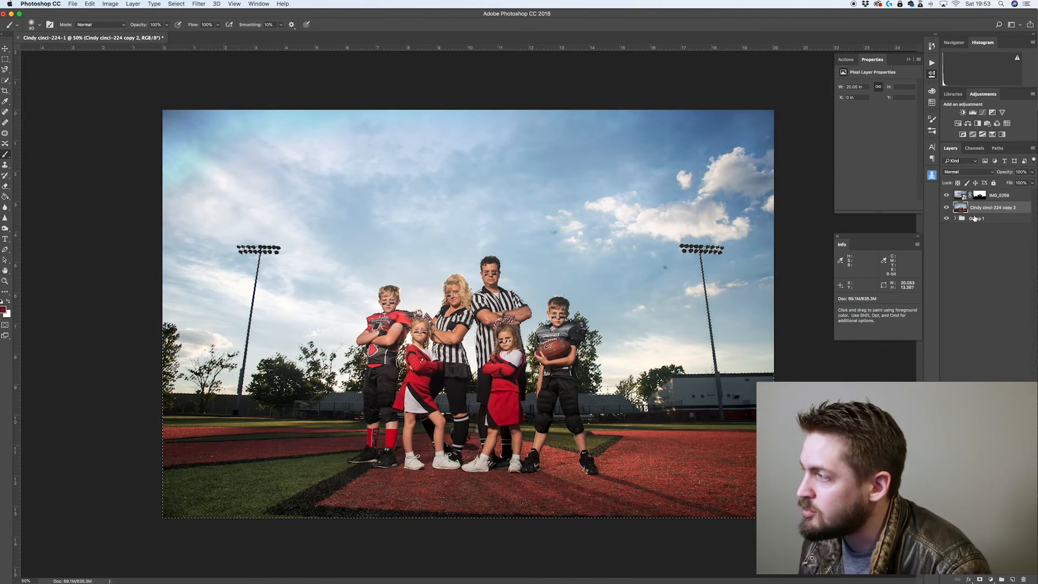
pyautogui.press('super+j')
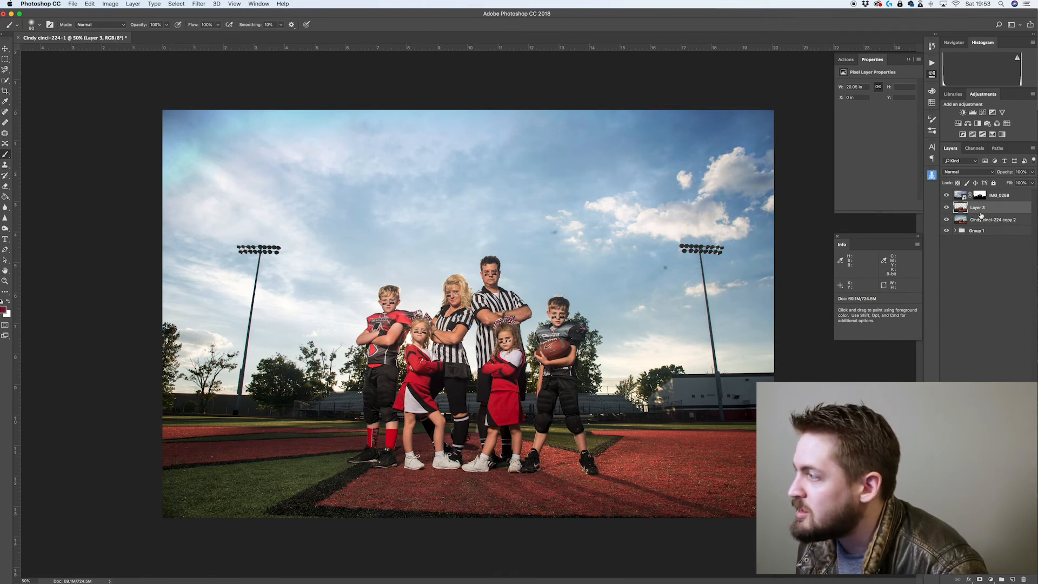
# Solo the Cindy cinci-224 copy 2 layer and patch out the top of the right light pole with the Patch tool
pyautogui.click(979, 220)
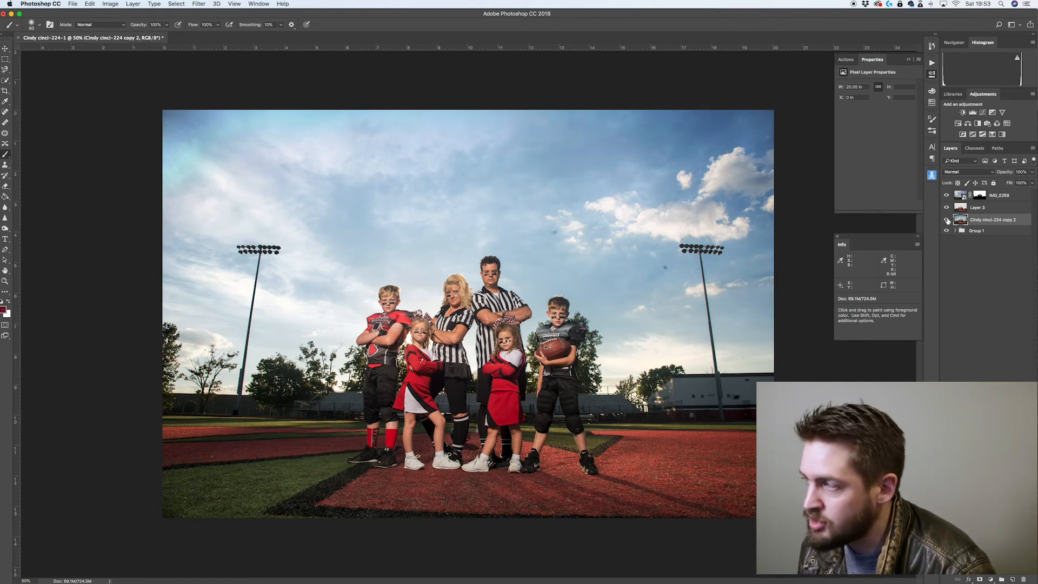
pyautogui.keyDown('alt'); pyautogui.click(946, 220); pyautogui.keyUp('alt')
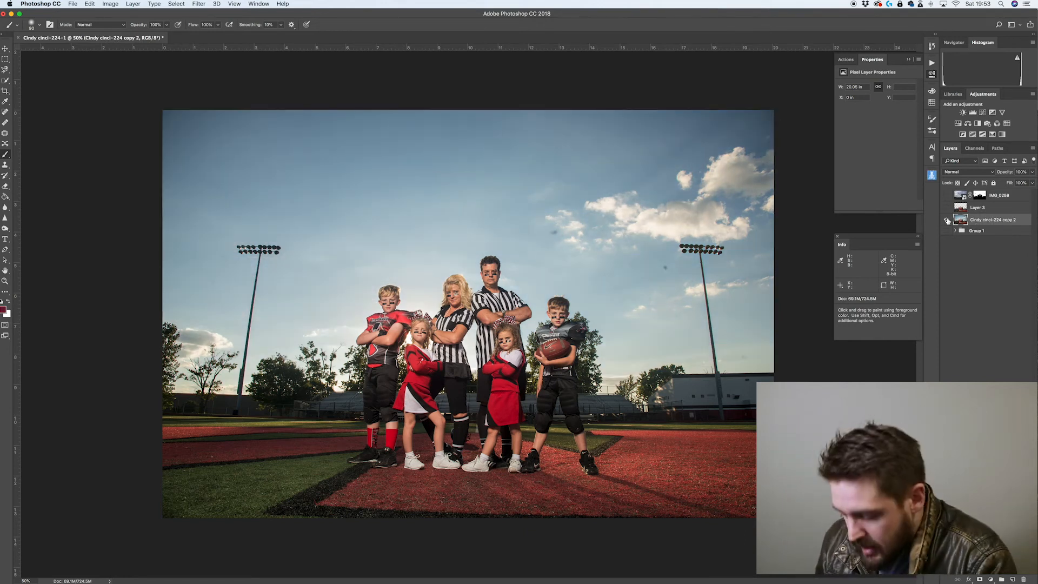
pyautogui.press('j')
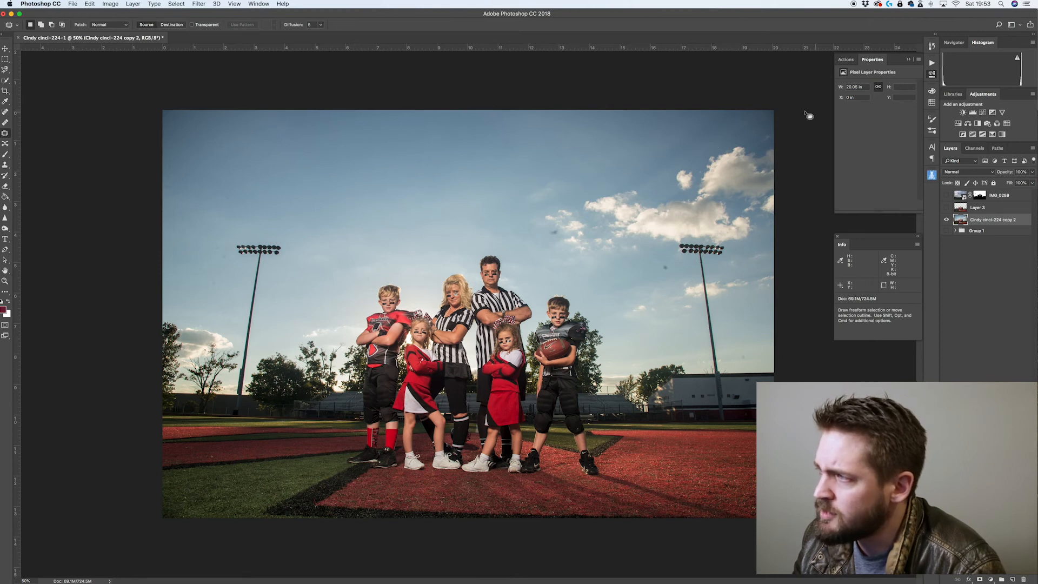
pyautogui.moveTo(742, 138)
pyautogui.mouseDown()
pyautogui.moveTo(523, 195)
pyautogui.moveTo(573, 273)
pyautogui.moveTo(638, 332)
pyautogui.moveTo(720, 318)
pyautogui.moveTo(815, 220)
pyautogui.mouseUp()
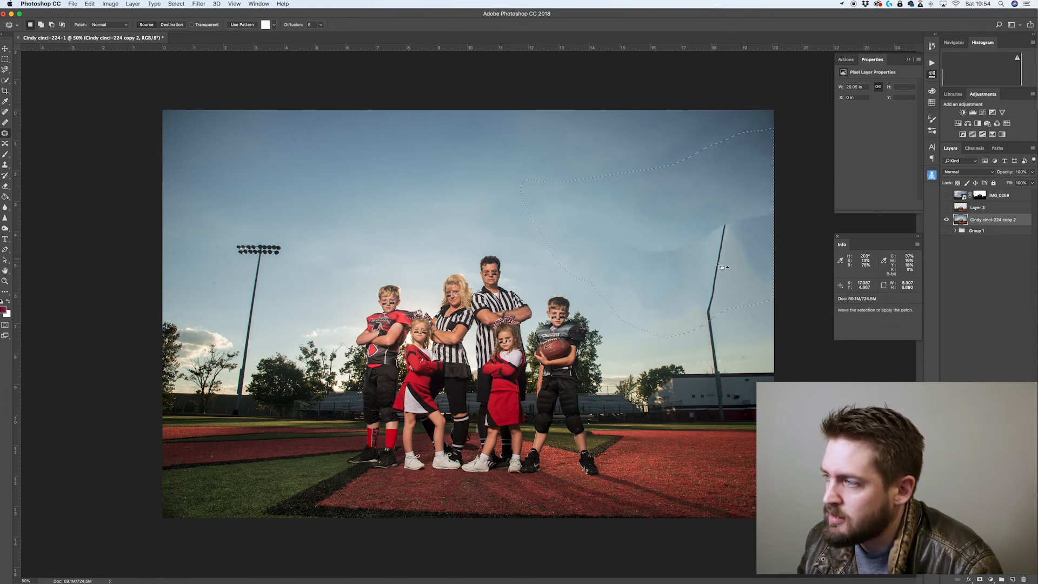
pyautogui.press('super+d')
pyautogui.moveTo(736, 232)
pyautogui.mouseDown()
pyautogui.moveTo(702, 256)
pyautogui.moveTo(703, 282)
pyautogui.mouseUp()
pyautogui.moveTo(732, 319)
pyautogui.mouseDown()
pyautogui.moveTo(669, 315)
pyautogui.moveTo(471, 222)
pyautogui.mouseUp()
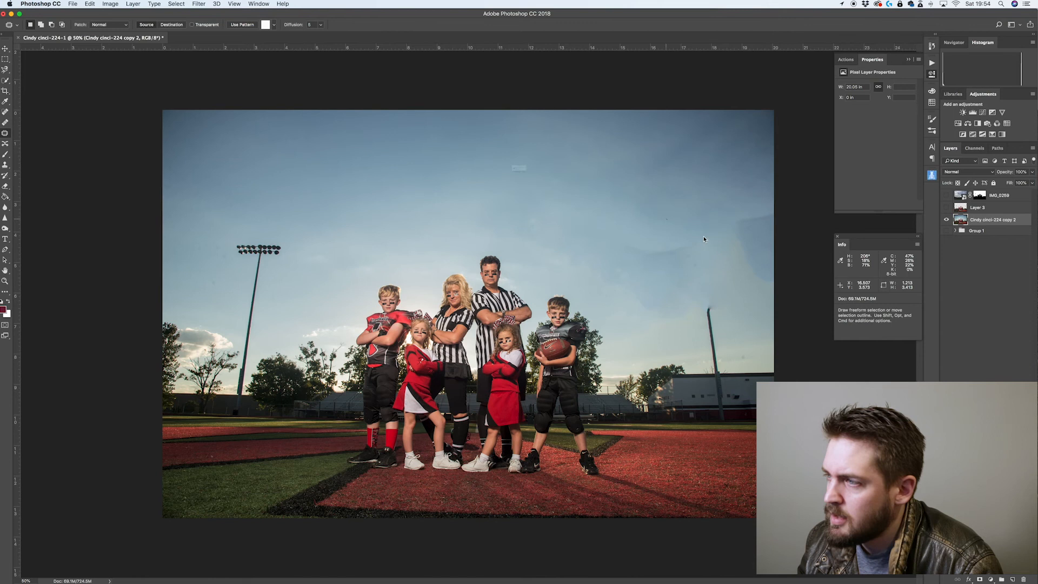
# Patch over the remaining streaks in the sky around the removed pole top near the right edge
pyautogui.click(585, 189)
pyautogui.moveTo(617, 221)
pyautogui.mouseDown()
pyautogui.moveTo(578, 216)
pyautogui.moveTo(606, 252)
pyautogui.moveTo(662, 275)
pyautogui.moveTo(790, 226)
pyautogui.moveTo(768, 199)
pyautogui.moveTo(698, 222)
pyautogui.mouseUp()
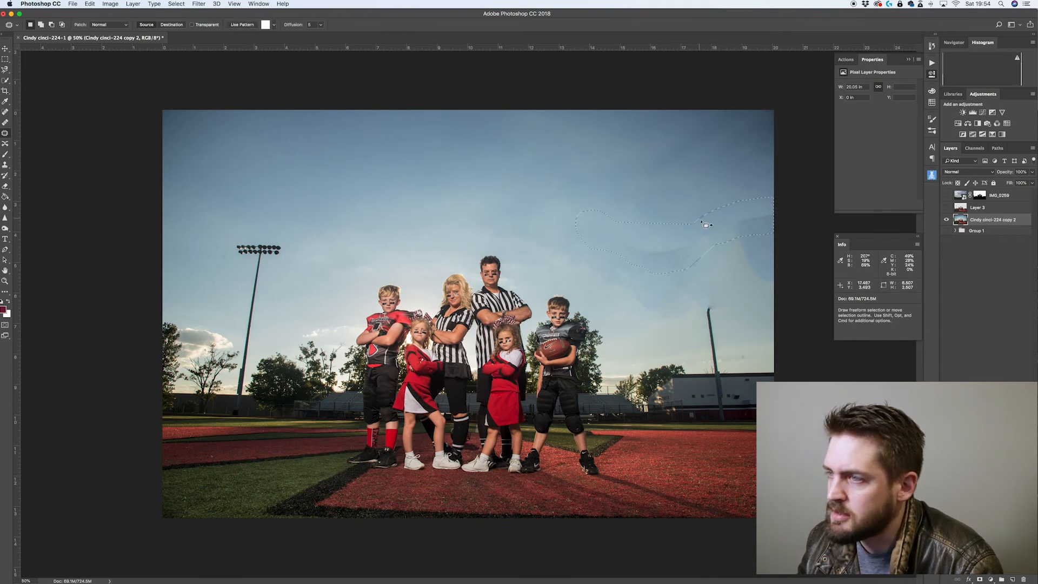
pyautogui.moveTo(604, 226); pyautogui.dragTo(450, 178)
pyautogui.moveTo(740, 214)
pyautogui.mouseDown()
pyautogui.moveTo(709, 224)
pyautogui.moveTo(677, 285)
pyautogui.mouseUp()
pyautogui.moveTo(752, 307)
pyautogui.mouseDown()
pyautogui.moveTo(793, 258)
pyautogui.moveTo(605, 194)
pyautogui.moveTo(530, 177)
pyautogui.mouseUp()
pyautogui.press('super+d')
pyautogui.moveTo(704, 289); pyautogui.dragTo(562, 211)
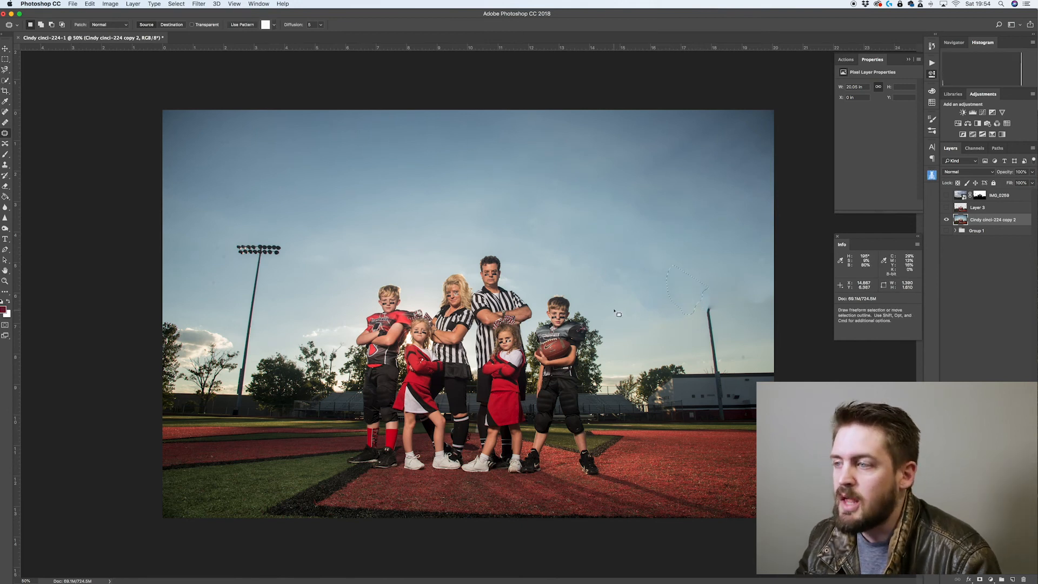
pyautogui.click(739, 313)
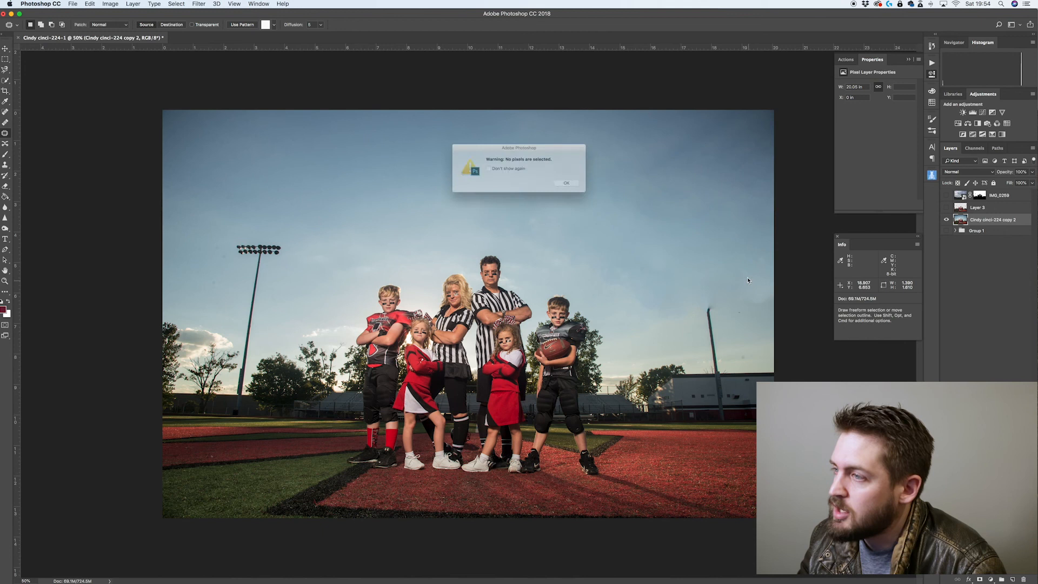
pyautogui.click(580, 186)
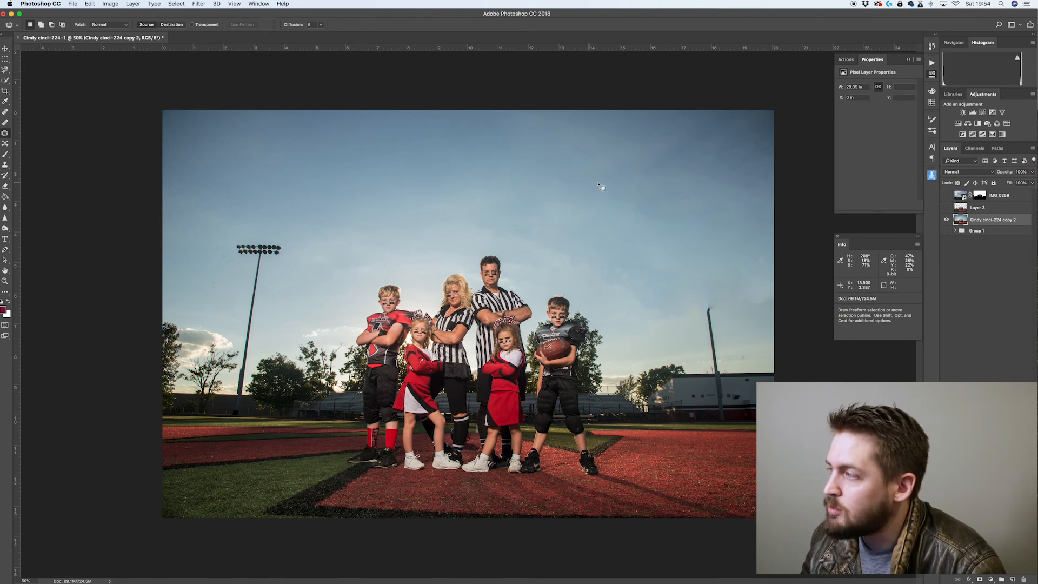
# Restore visibility of all layers and switch to the Clone Stamp tool
pyautogui.keyDown('alt'); pyautogui.click(946, 220); pyautogui.keyUp('alt')
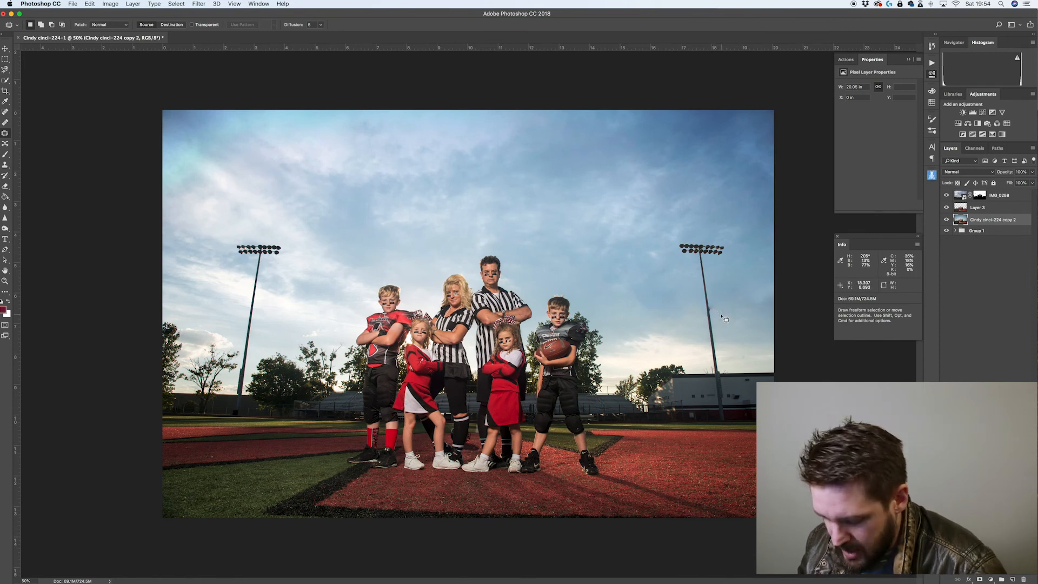
pyautogui.press('s')
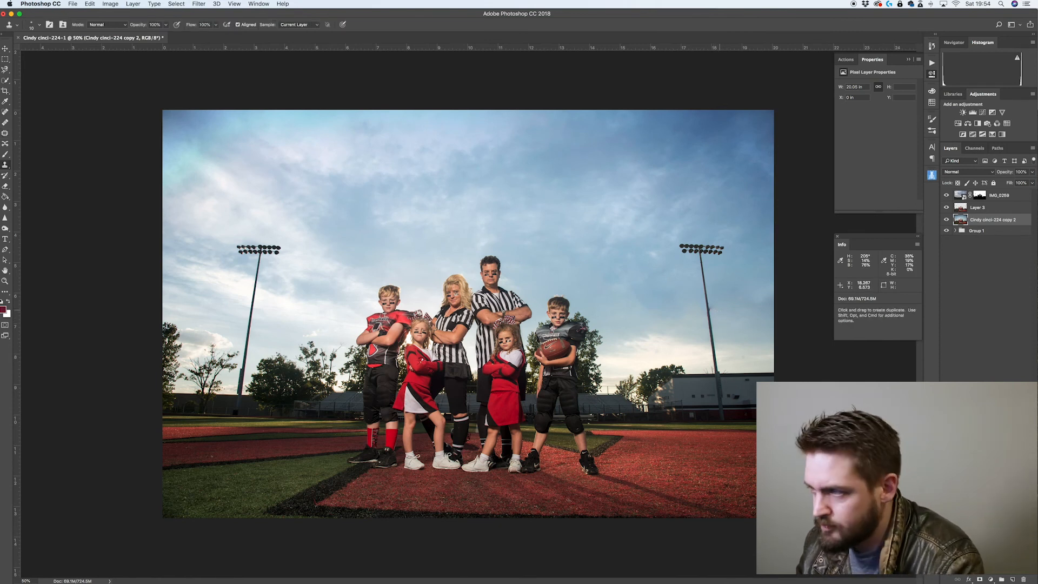
pyautogui.keyDown('alt'); pyautogui.click(712, 290); pyautogui.keyUp('alt')
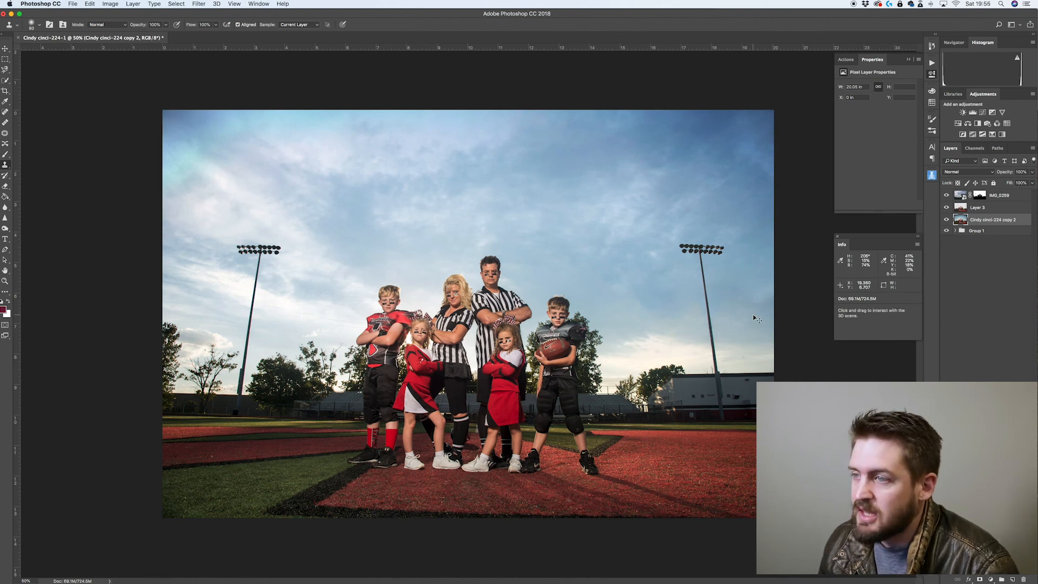
# Zoom in on the family and toggle the base layer's solo view to compare the sky with and without the clouds
pyautogui.press('super+plus')
pyautogui.press('super+plus')
pyautogui.press('super+plus')
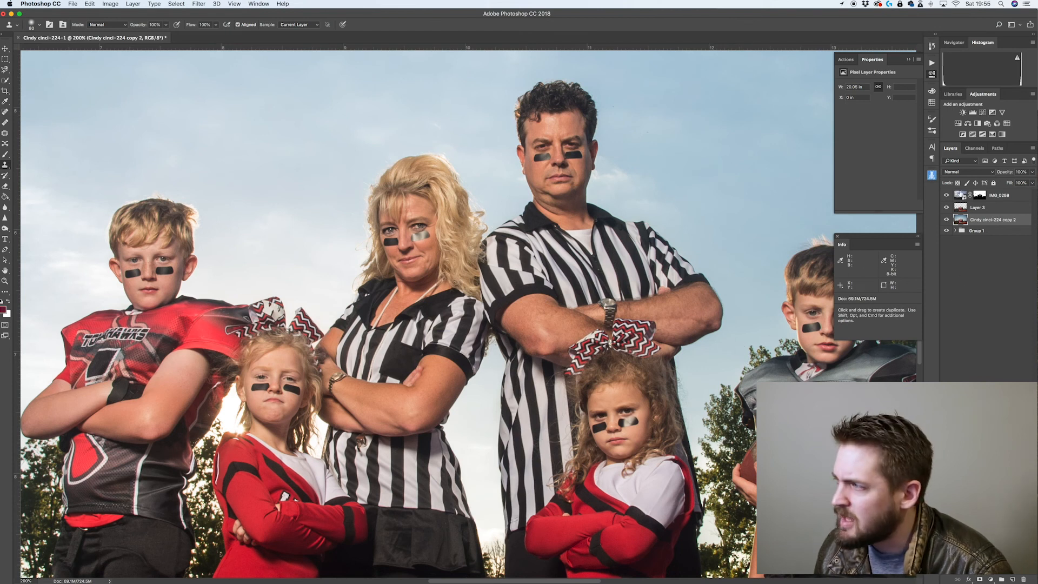
pyautogui.keyDown('alt'); pyautogui.click(947, 220); pyautogui.keyUp('alt')
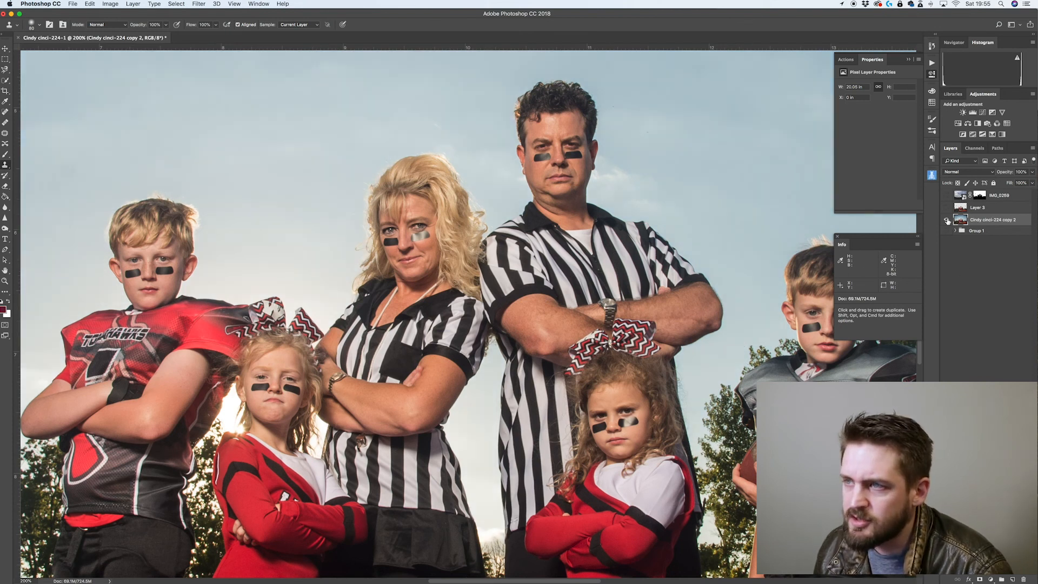
pyautogui.keyDown('alt'); pyautogui.click(947, 221); pyautogui.keyUp('alt')
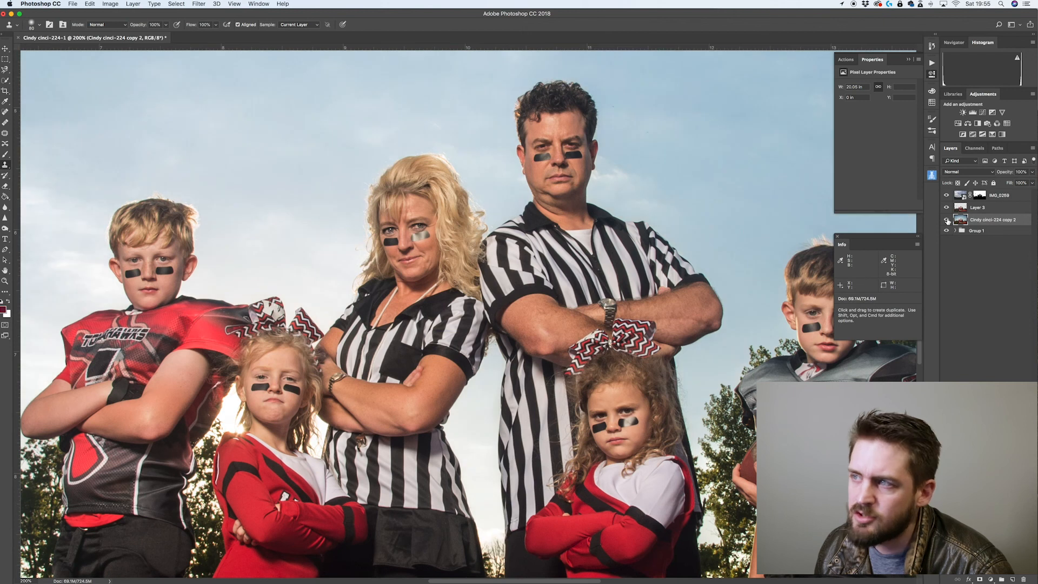
pyautogui.keyDown('alt'); pyautogui.click(947, 221); pyautogui.keyUp('alt')
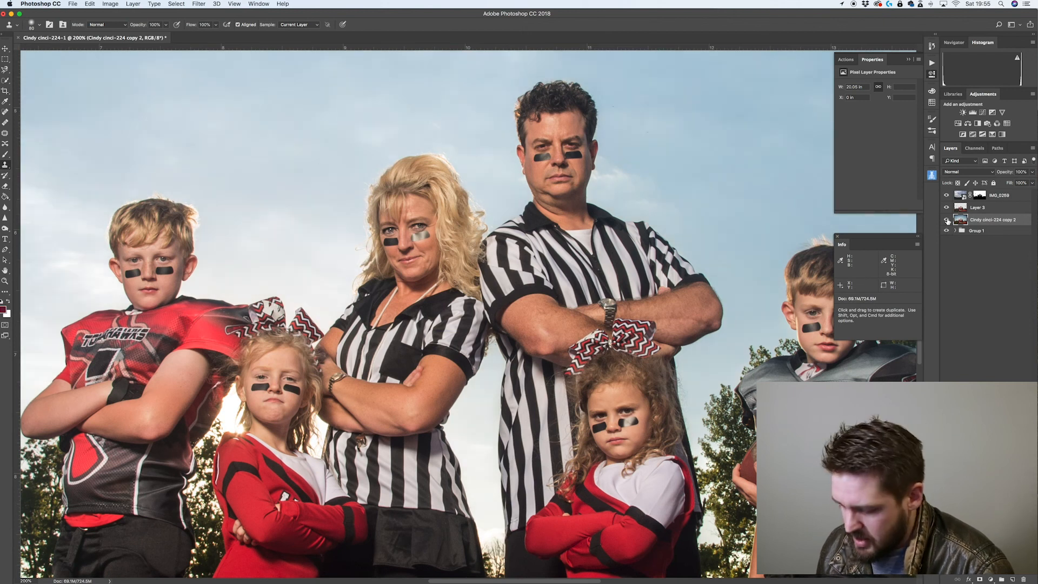
pyautogui.press('super+minus')
pyautogui.press('super+minus')
pyautogui.press('super+minus')
pyautogui.press('super+minus')
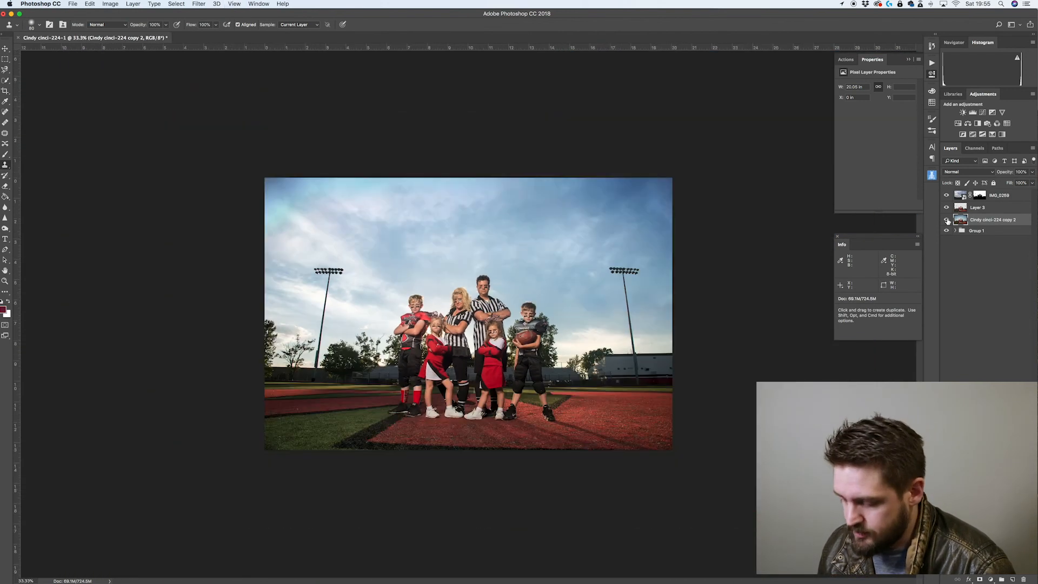
pyautogui.press('super+plus')
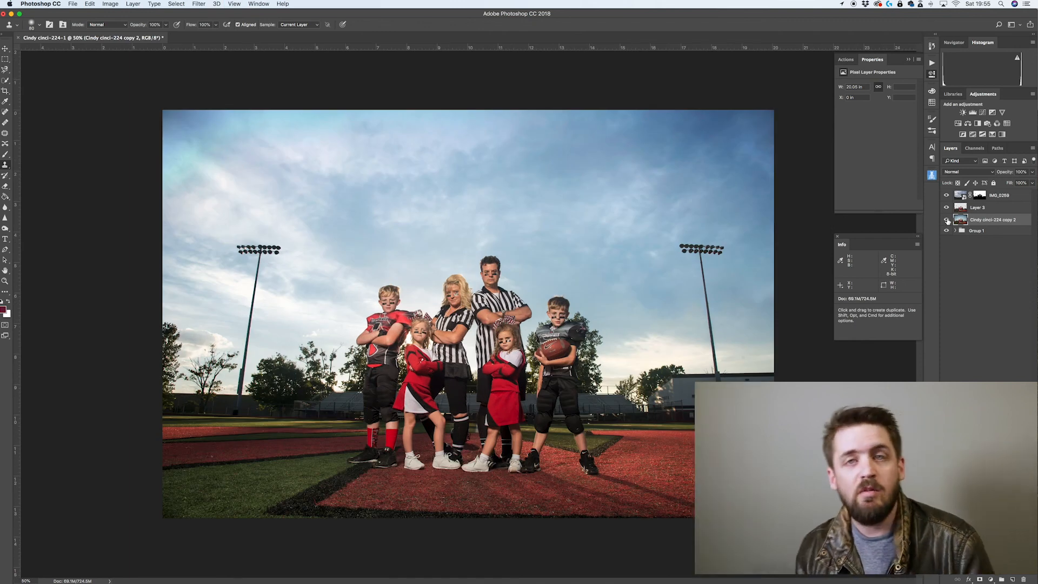